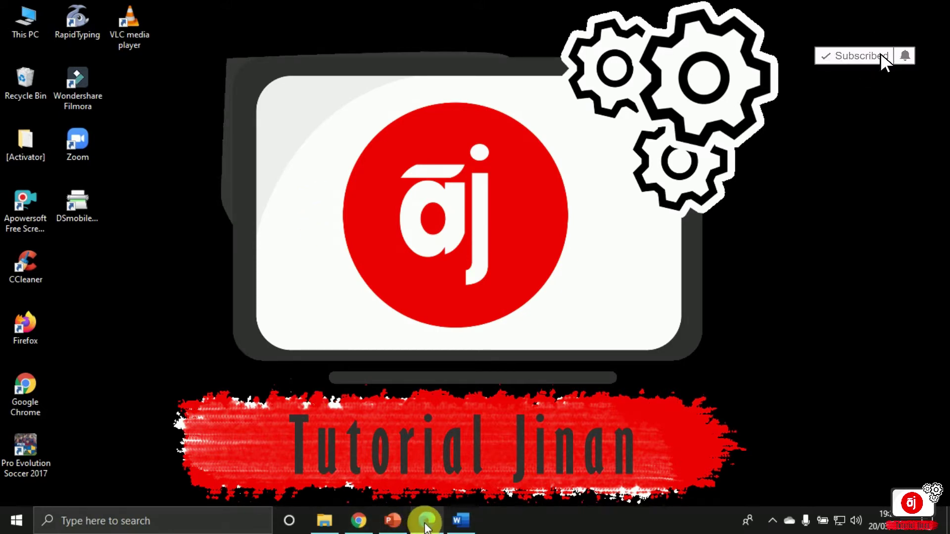
- Bring the Edge window with the thesis PDF title page to the front
left_click(426, 520)
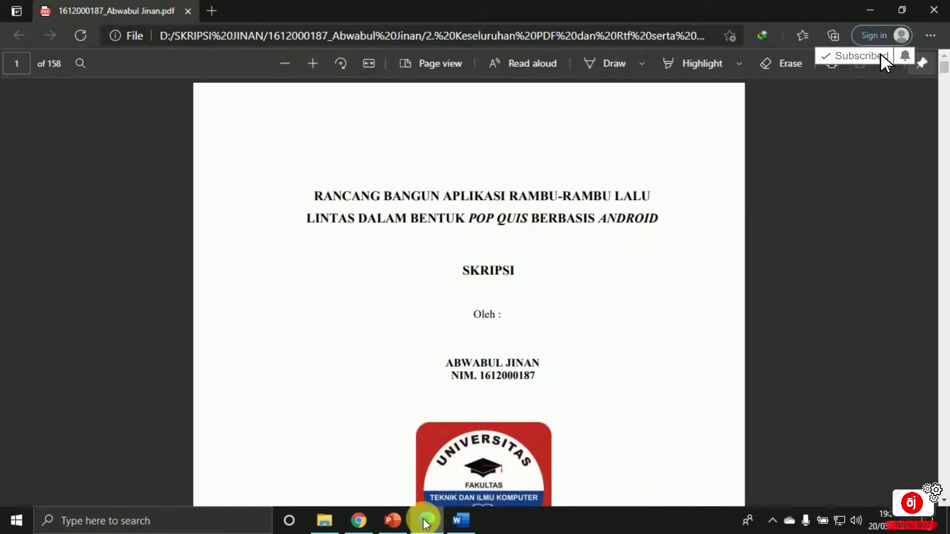
- Search Bing for 'meet google' in a new tab
left_click(212, 11)
left_click(228, 36)
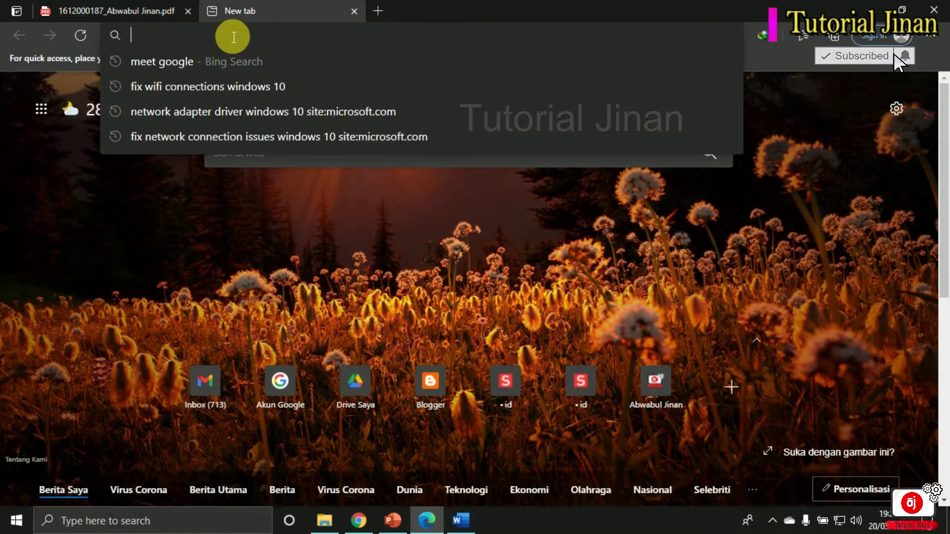
type("meet google")
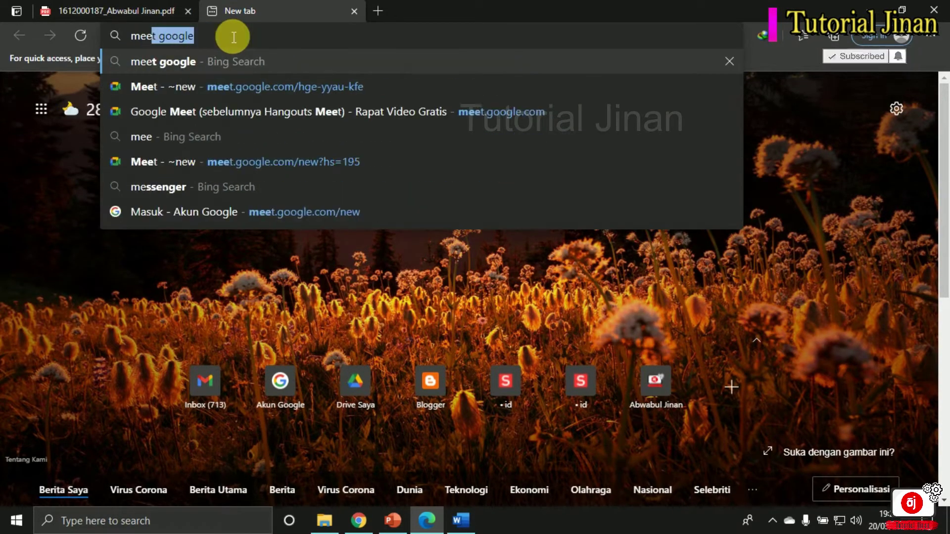
key("End")
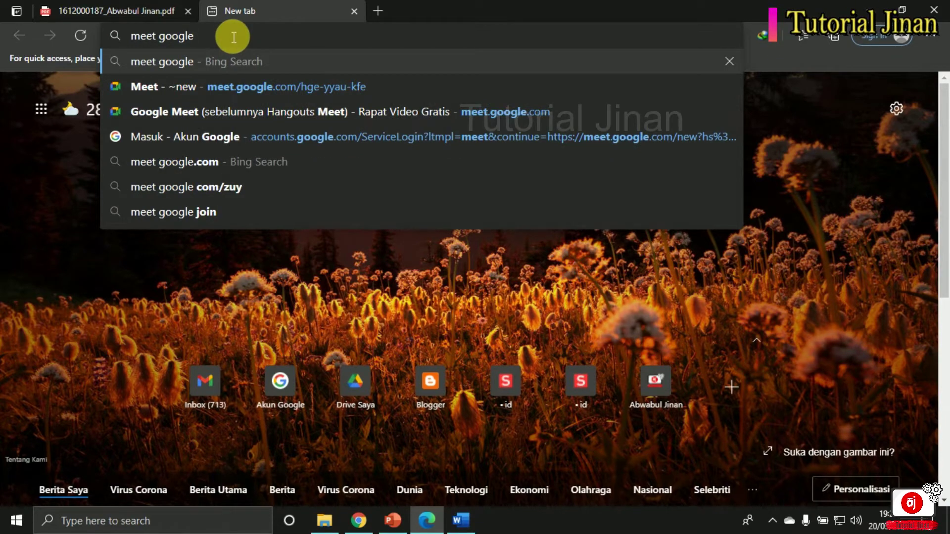
key("Return")
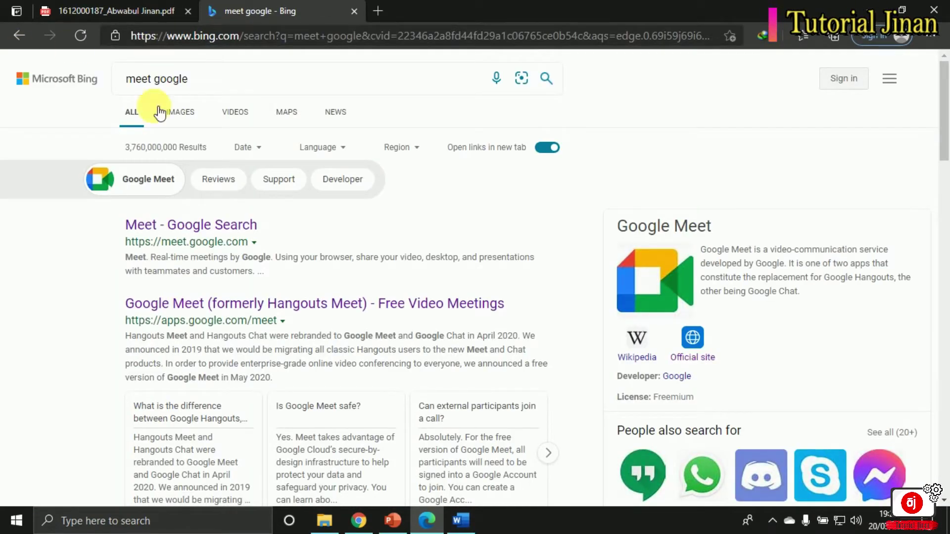
- Open the Google Meet site from the 'Meet - Google Search' result
scroll(361, 316, "down", 2)
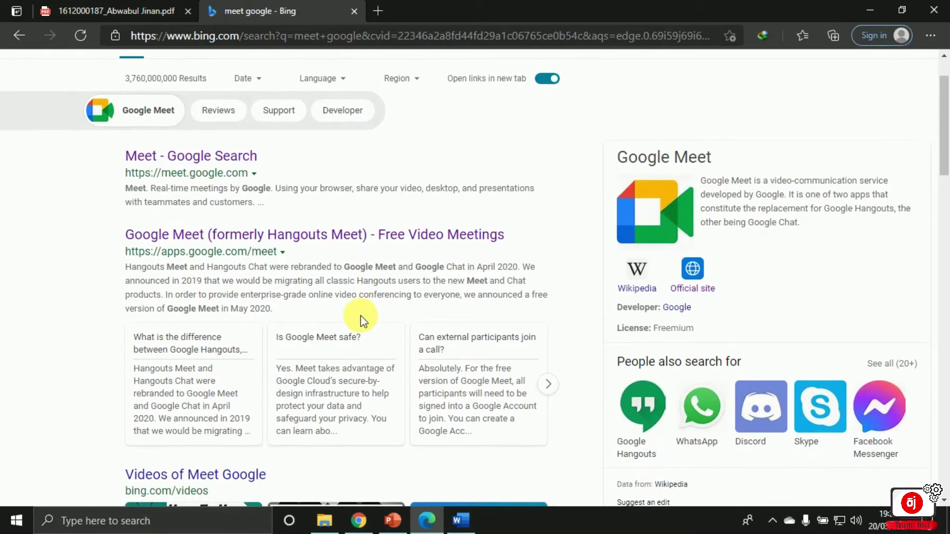
scroll(361, 319, "down", 3)
scroll(339, 339, "down", 5)
scroll(339, 356, "down", 3)
scroll(339, 360, "up", 2)
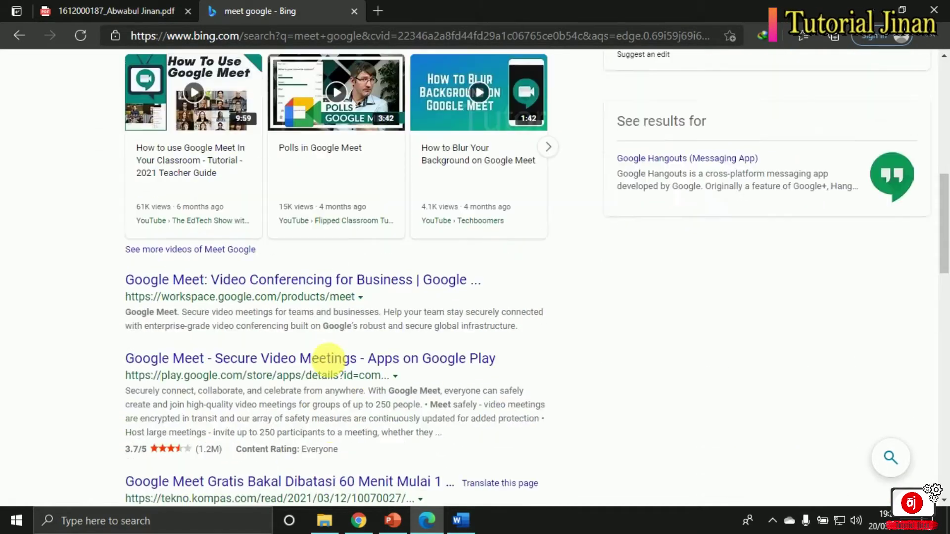
scroll(327, 359, "up", 7)
scroll(297, 354, "up", 3)
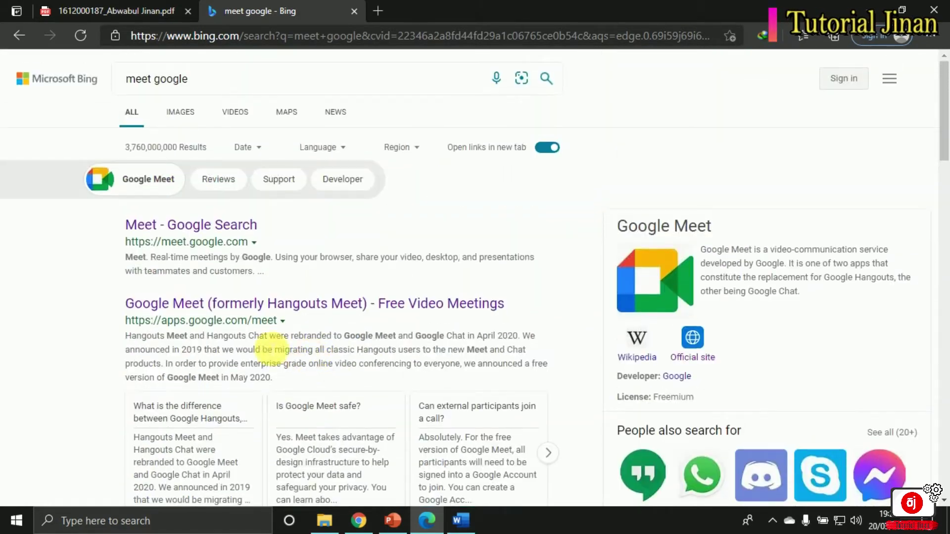
left_click(170, 229)
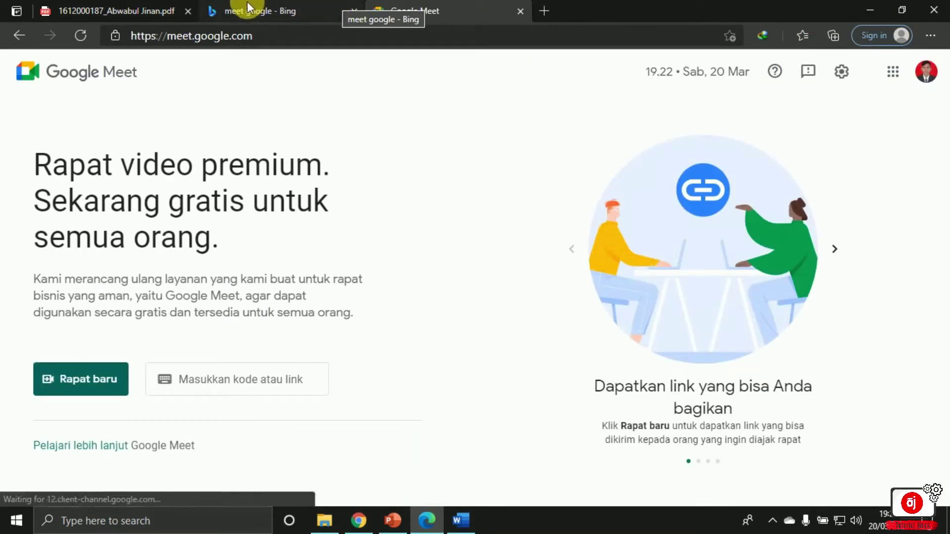
- Close the Bing tab and start an instant meeting via Rapat baru > Mulai rapat instan
left_click(252, 9)
left_click(354, 10)
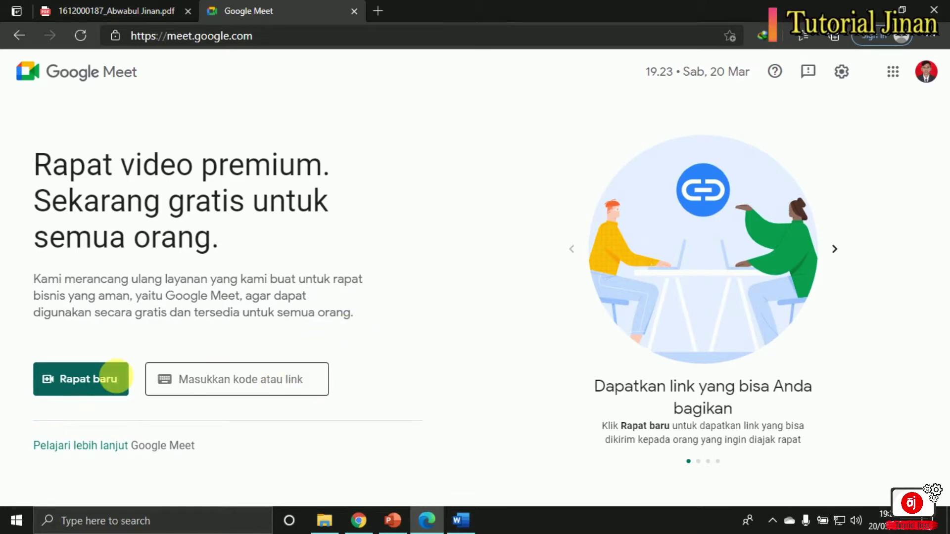
left_click(82, 385)
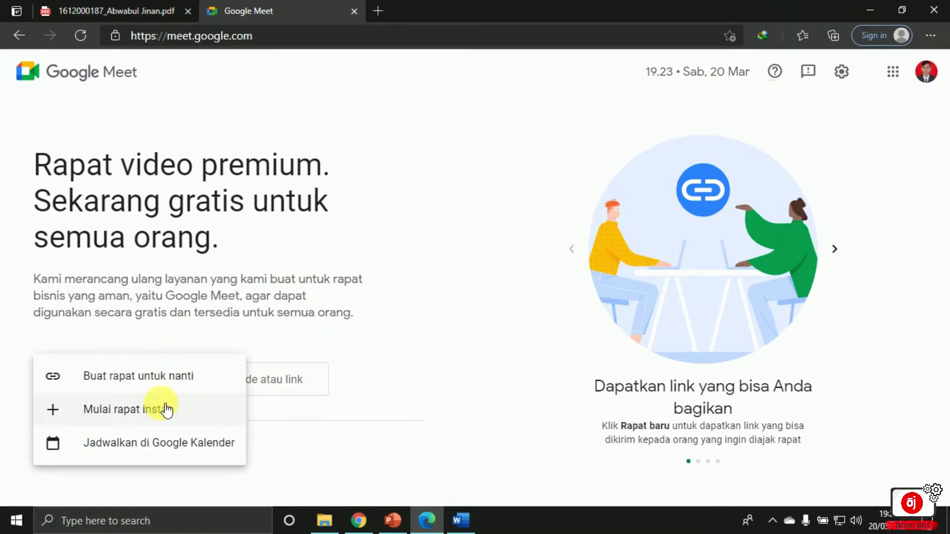
left_click(406, 307)
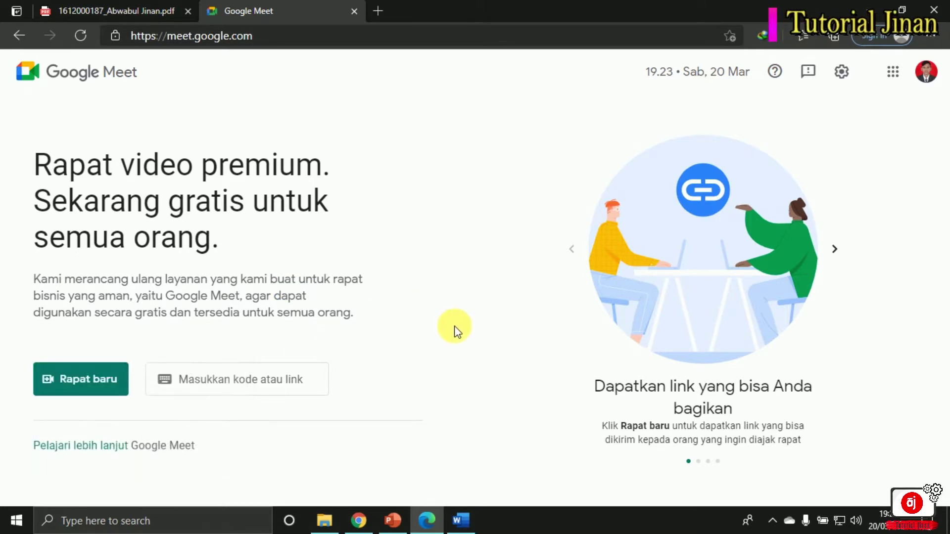
left_click(78, 390)
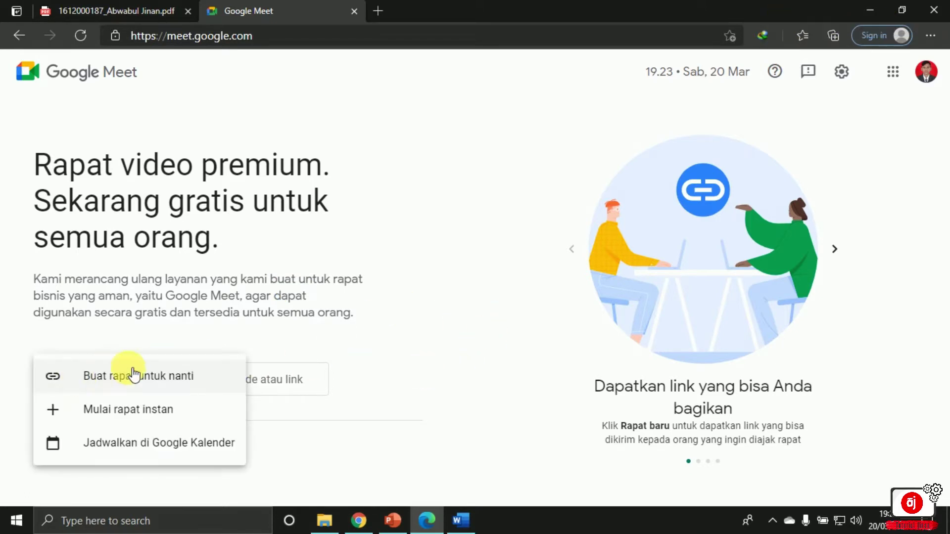
left_click(107, 415)
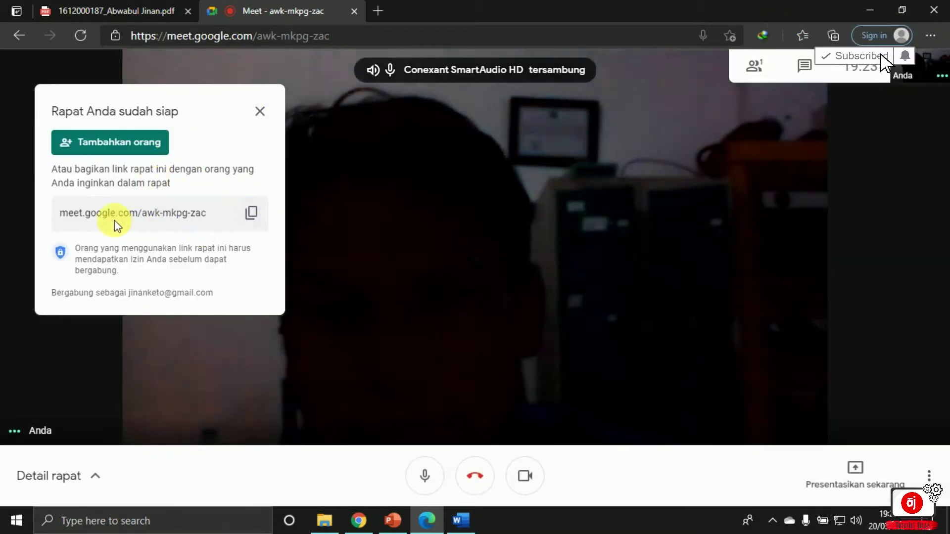
- Copy the meeting link and switch to WhatsApp Web in Chrome
left_click(251, 214)
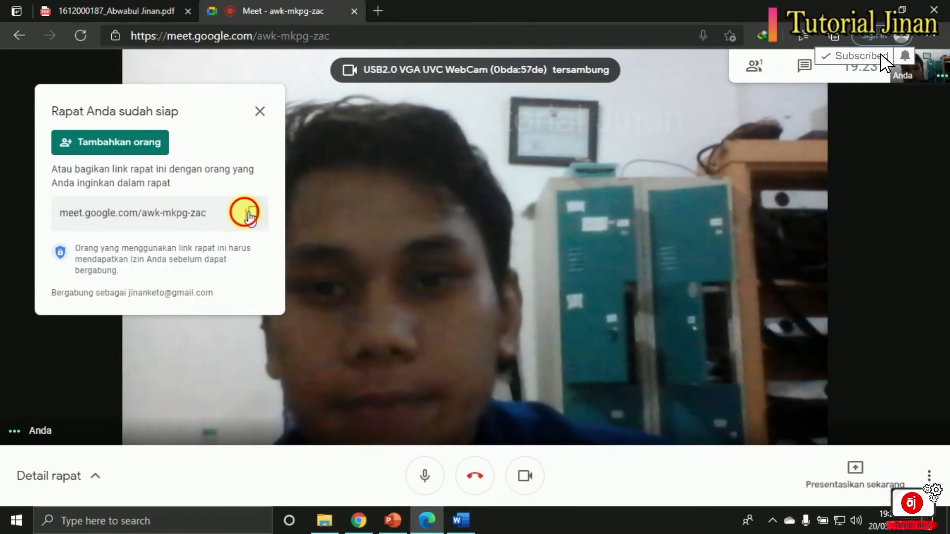
left_click(260, 111)
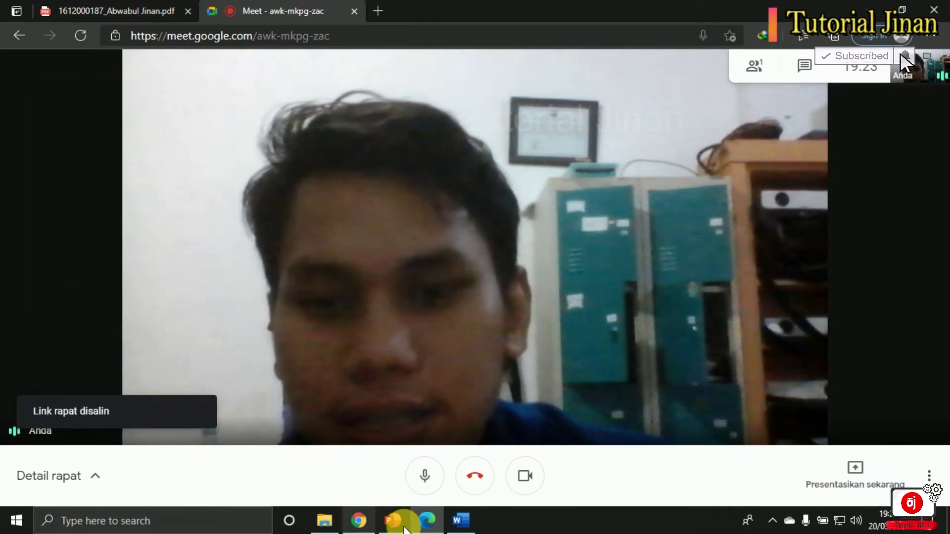
left_click(358, 521)
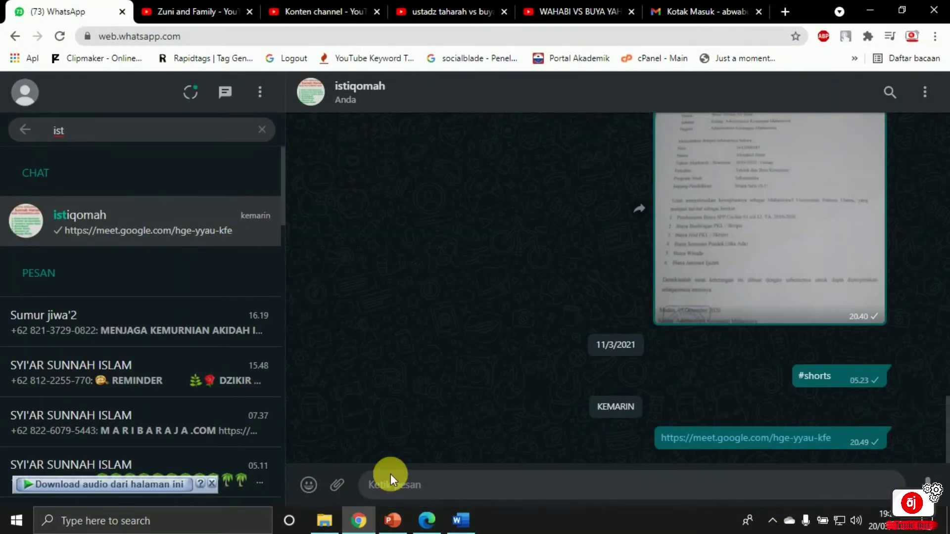
- Send the pasted Meet link in the WhatsApp chat and return to the Meet call
key("ctrl+v")
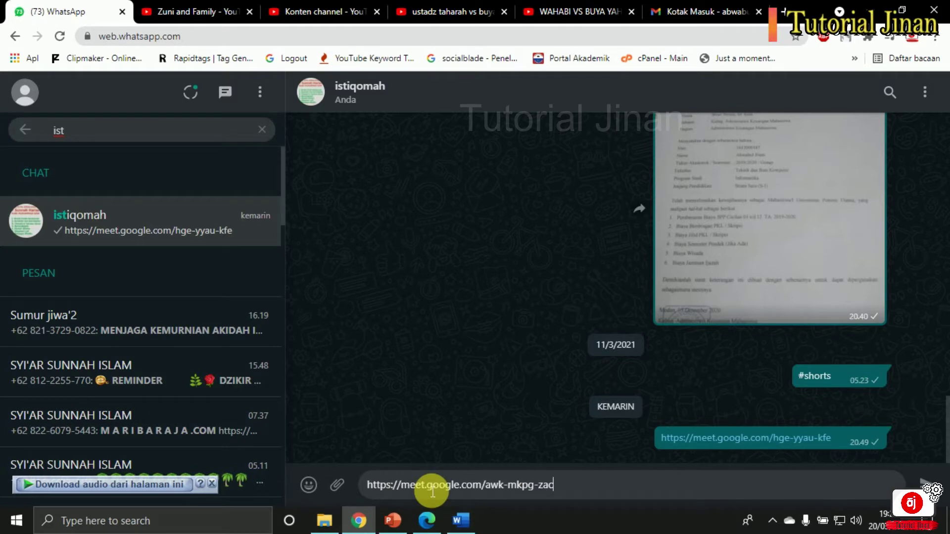
key("Return")
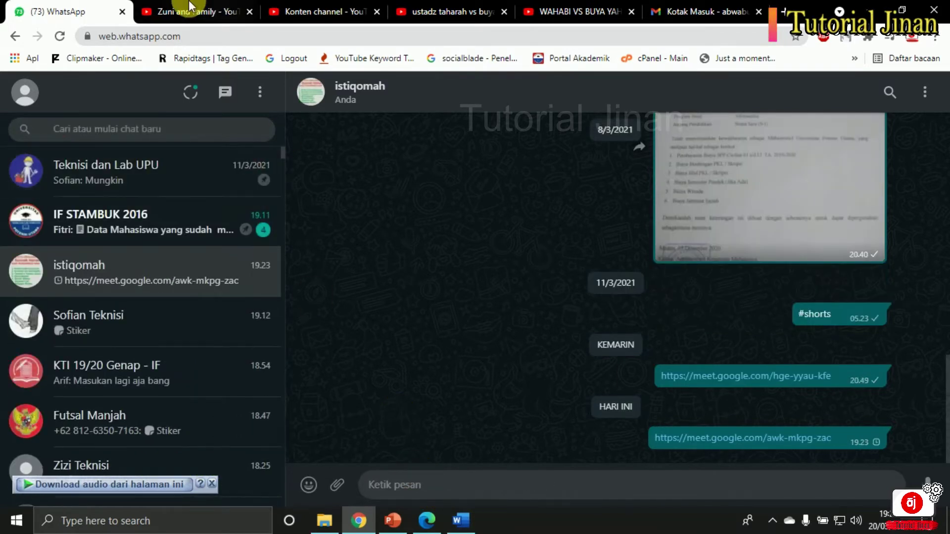
key("alt+Tab")
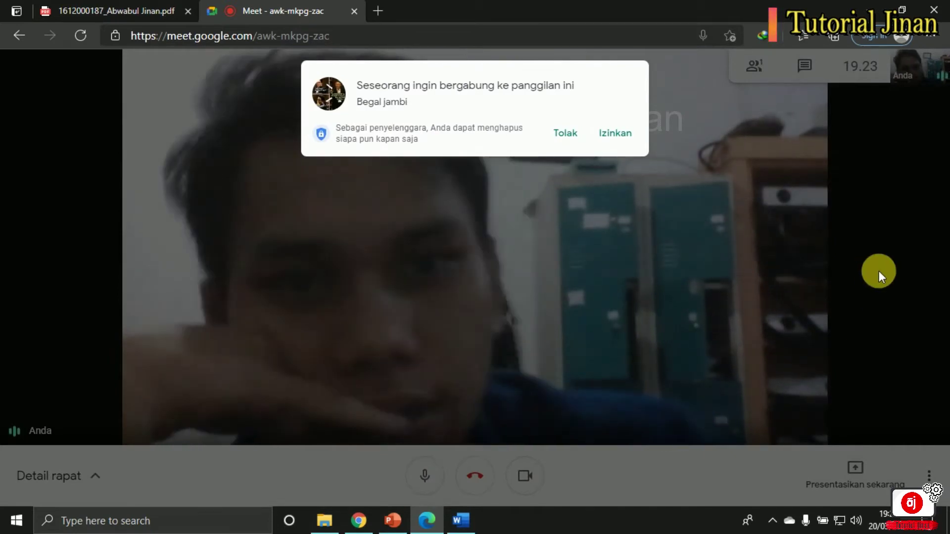
- Admit the waiting guest with Izinkan and confirm both participants in the people panel
left_click(627, 132)
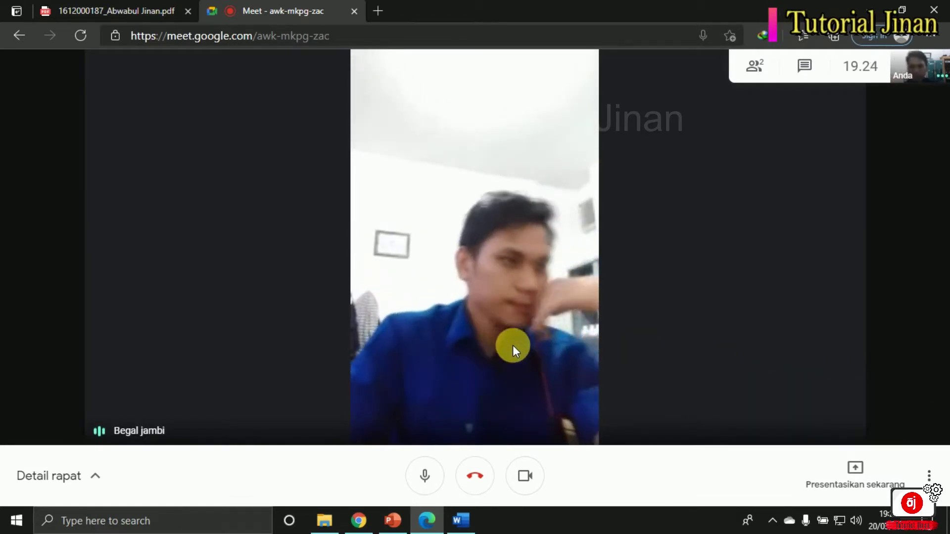
left_click(755, 79)
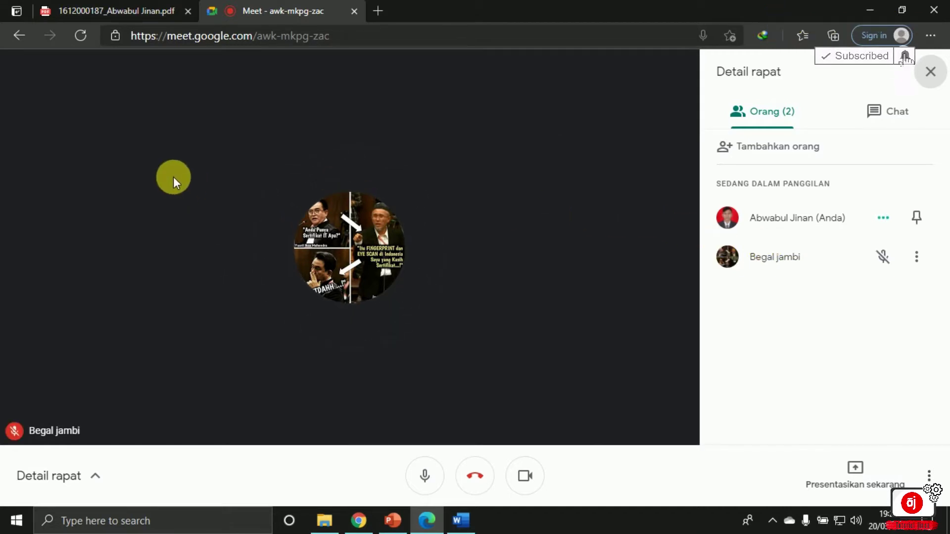
left_click(930, 72)
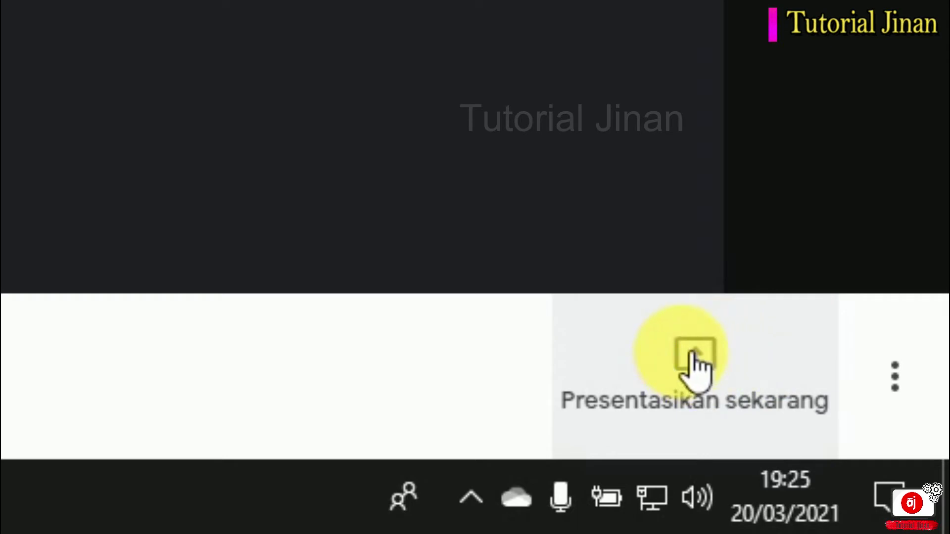
- Cancel the window-sharing prompt and bring the PowerPoint thesis deck forward
left_click(726, 360)
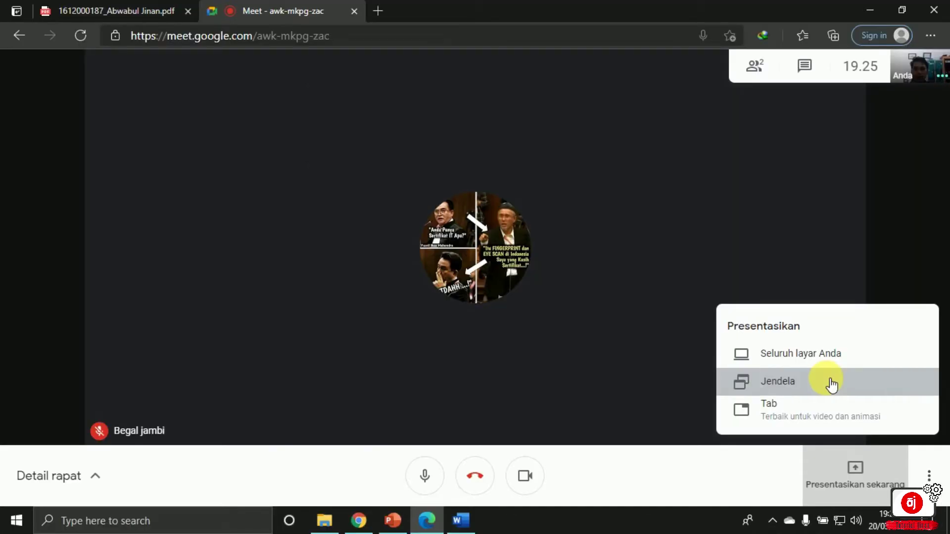
left_click(627, 113)
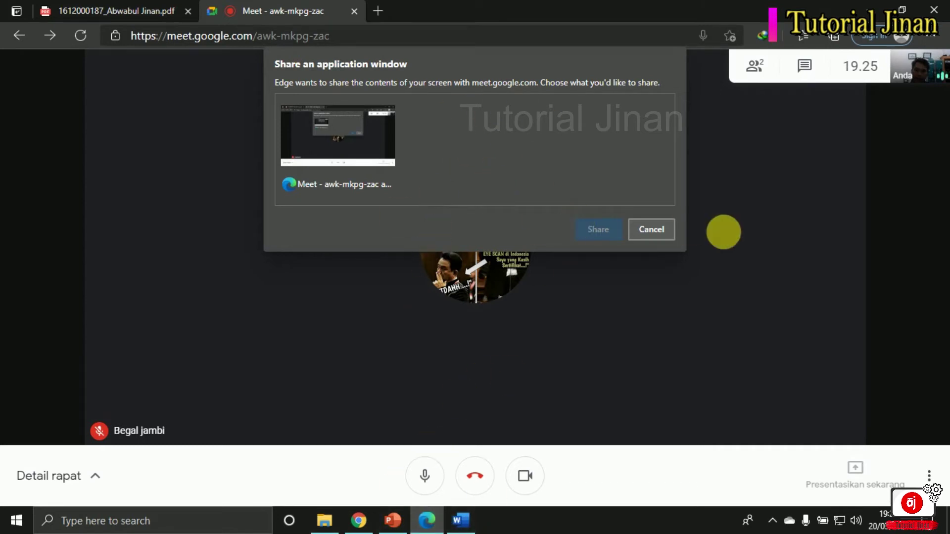
left_click(655, 236)
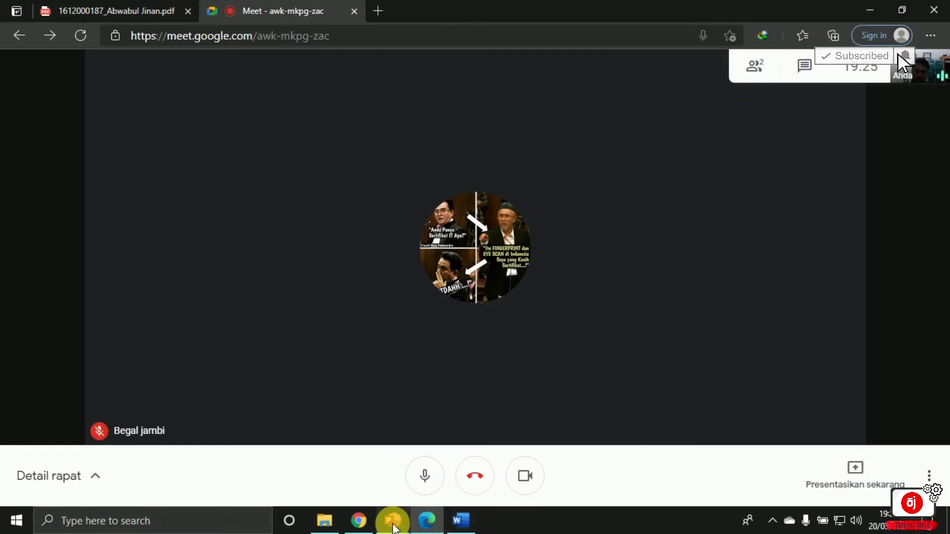
left_click(392, 519)
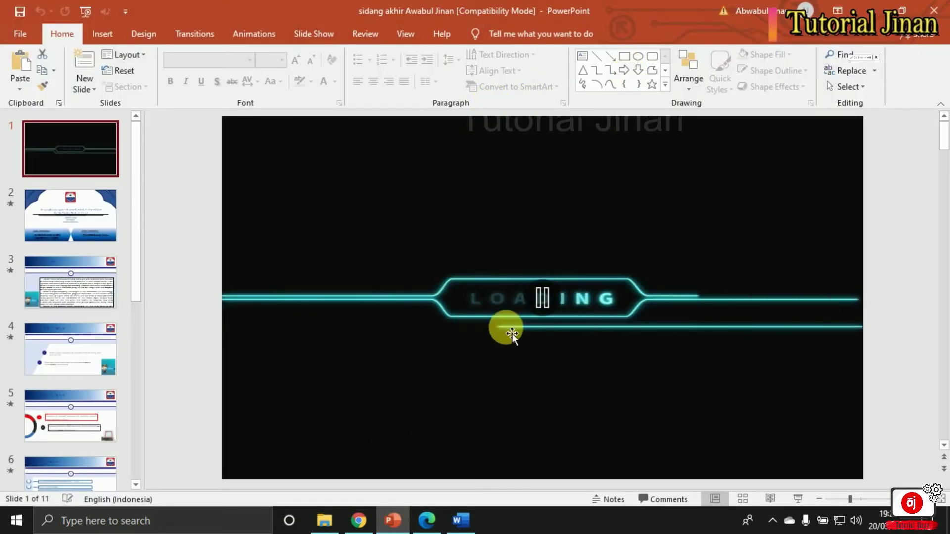
mouse_move(427, 521)
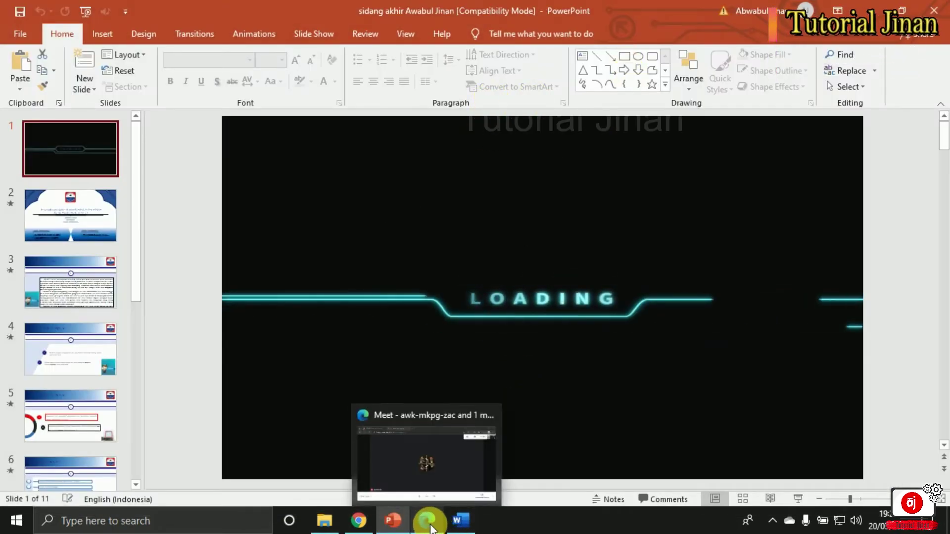
- Share the PowerPoint thesis deck window via Presentasikan sekarang > Jendela
left_click(438, 478)
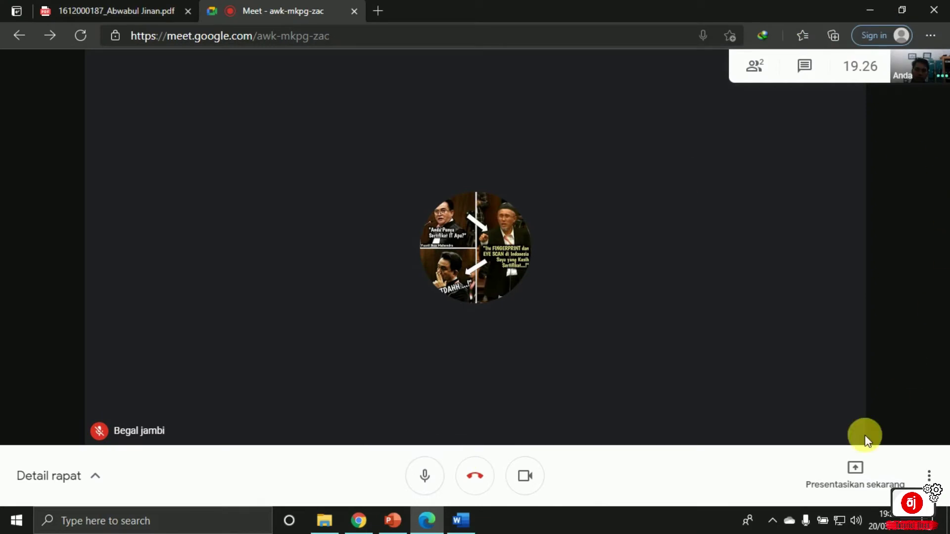
left_click(865, 482)
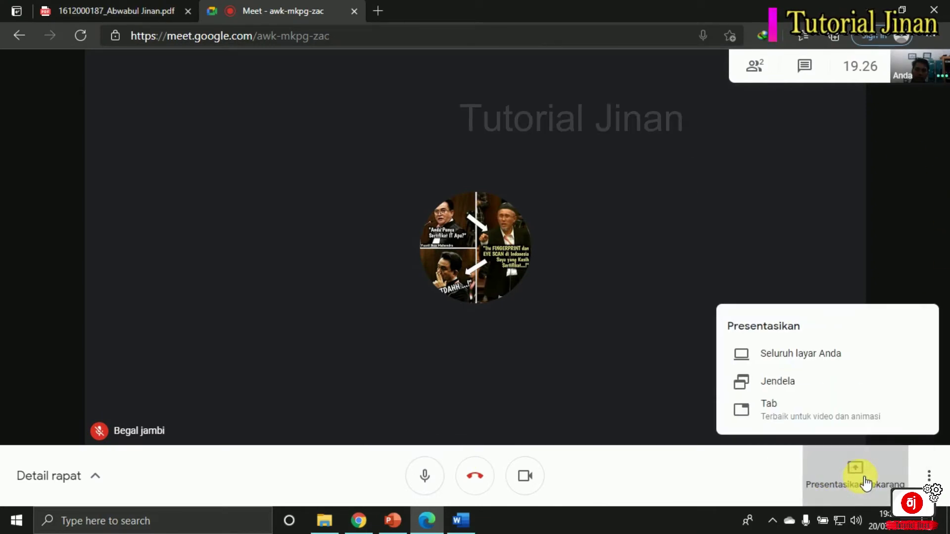
left_click(781, 383)
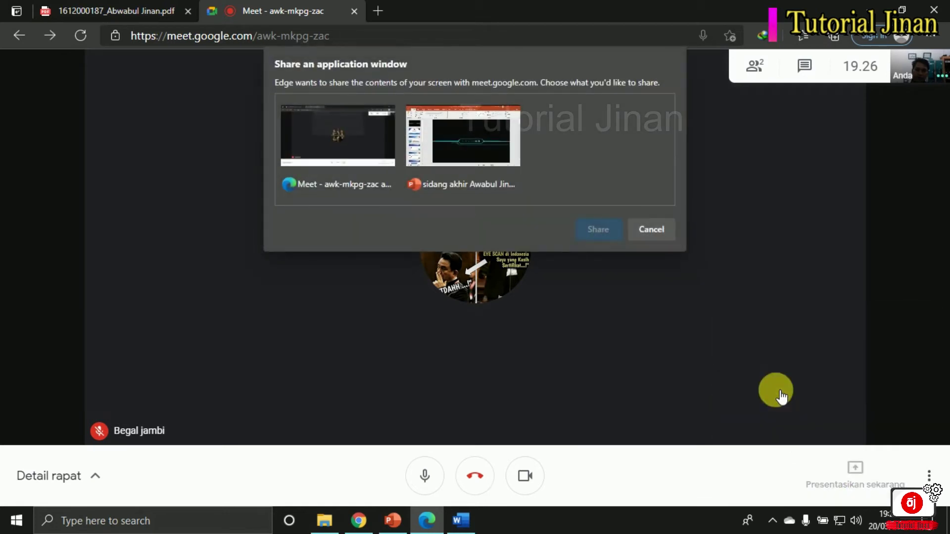
left_click(481, 147)
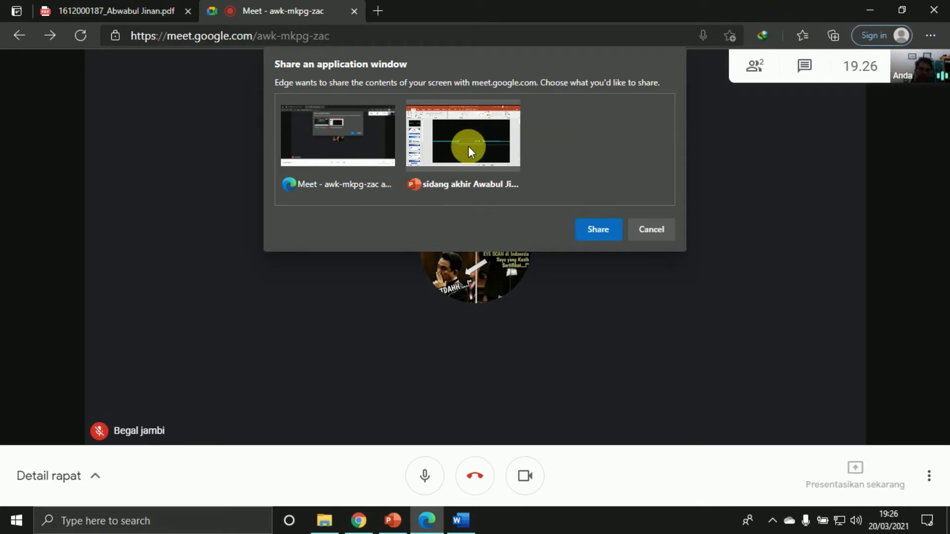
left_click(598, 229)
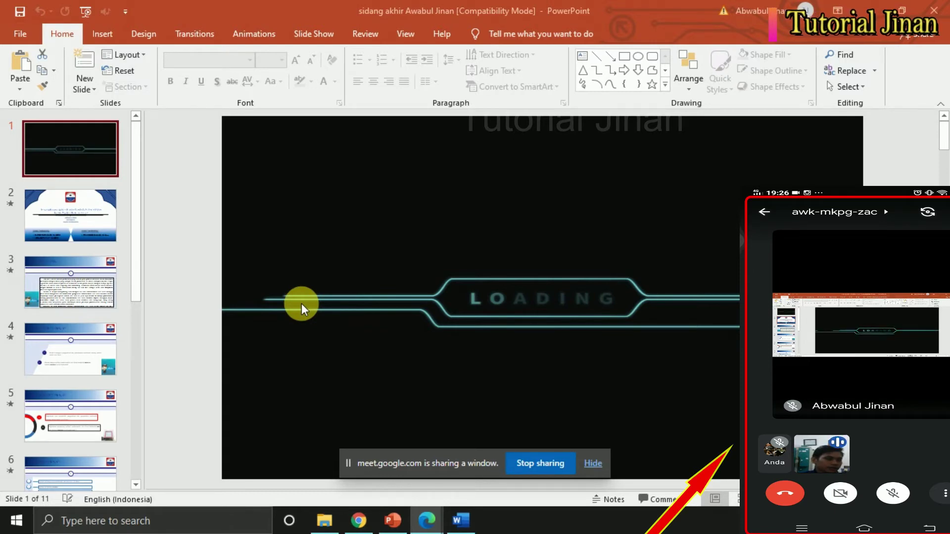
- Step through the shared deck from slide 2 to slide 8, Tujuan dan Manfaat
left_click(75, 219)
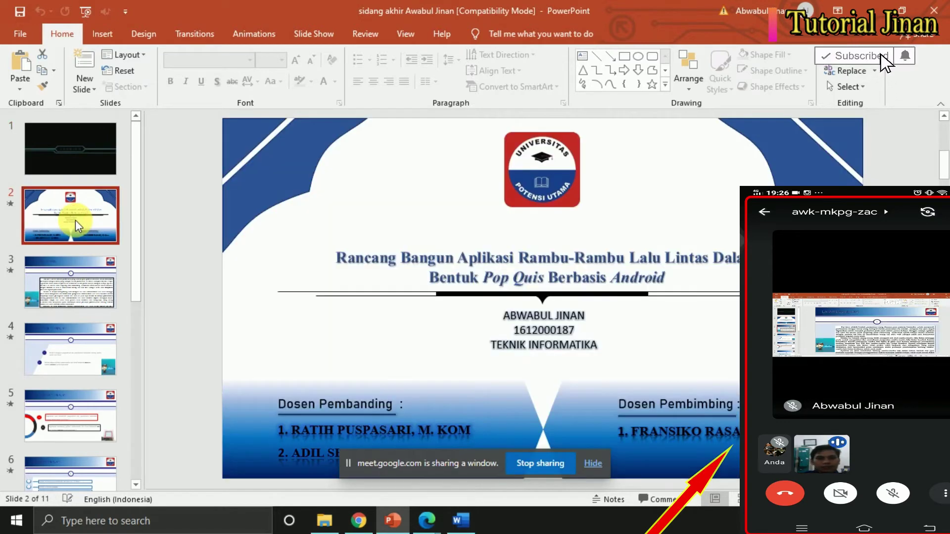
left_click(88, 282)
key("Down")
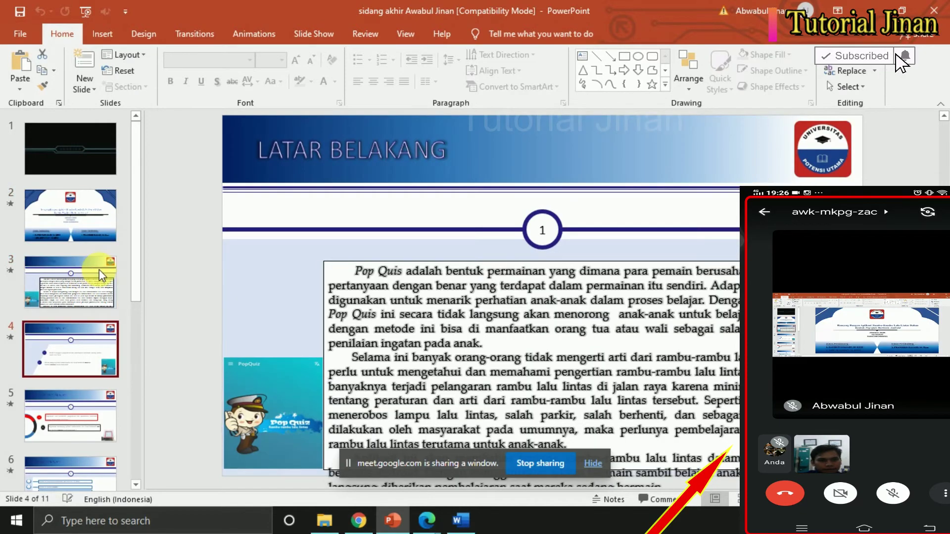
key("Down")
key("Up")
key("Up")
key("Up")
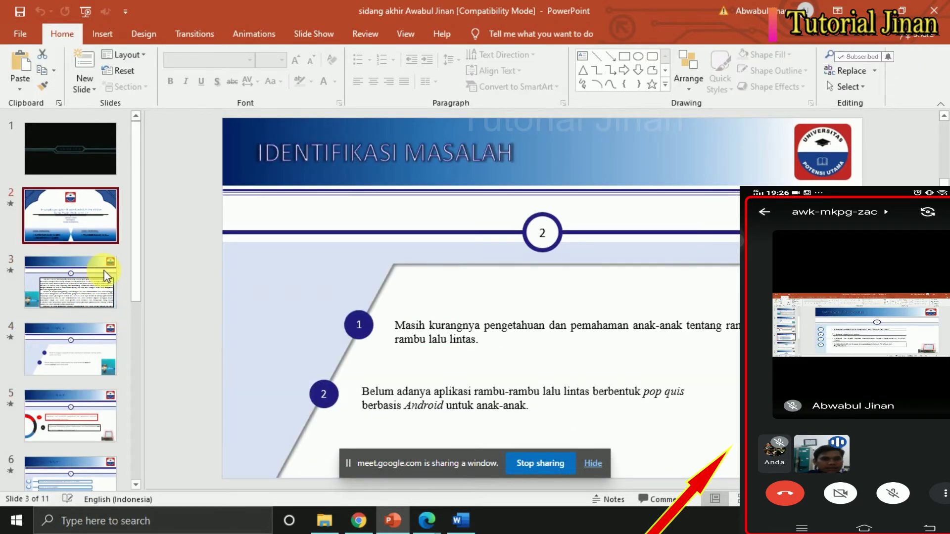
key("Down")
key("Down")
key("Down")
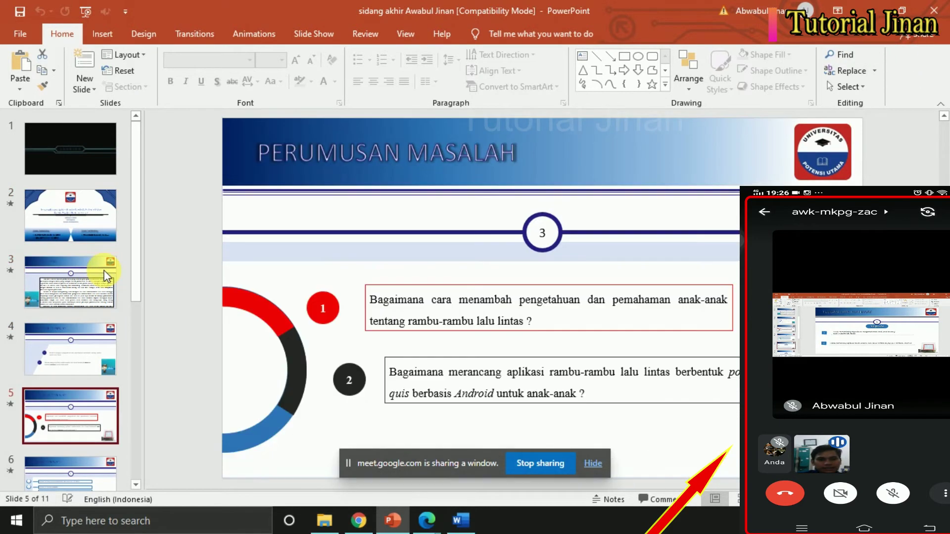
key("Down")
key("Down")
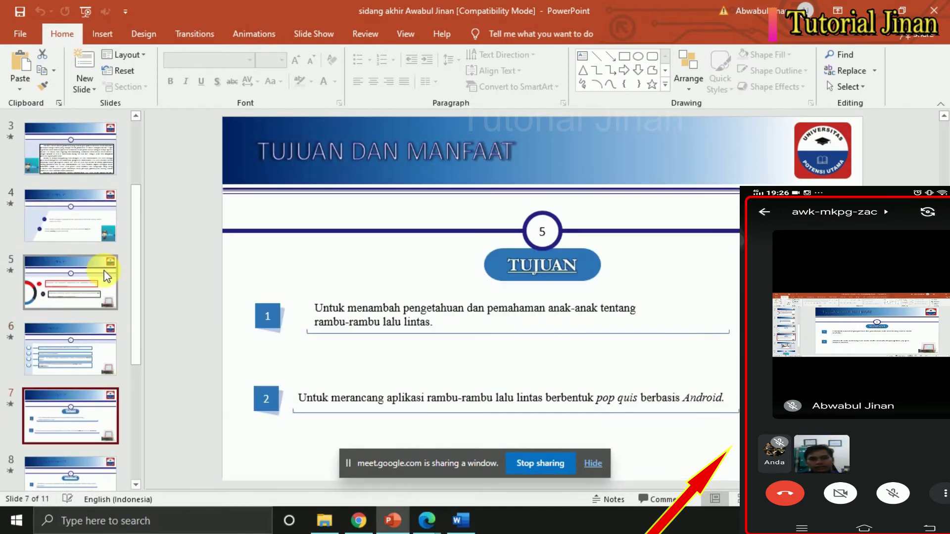
key("Down")
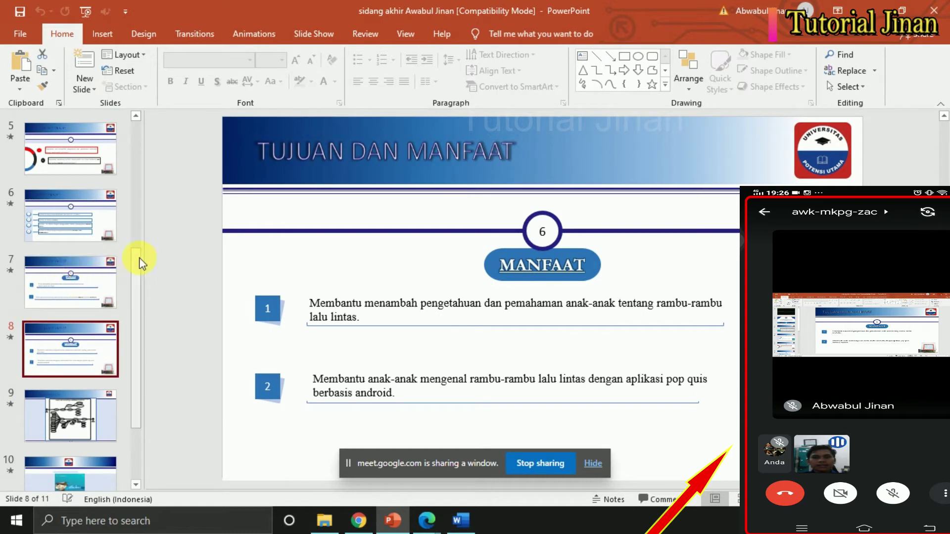
left_click_drag(139, 273, 136, 129)
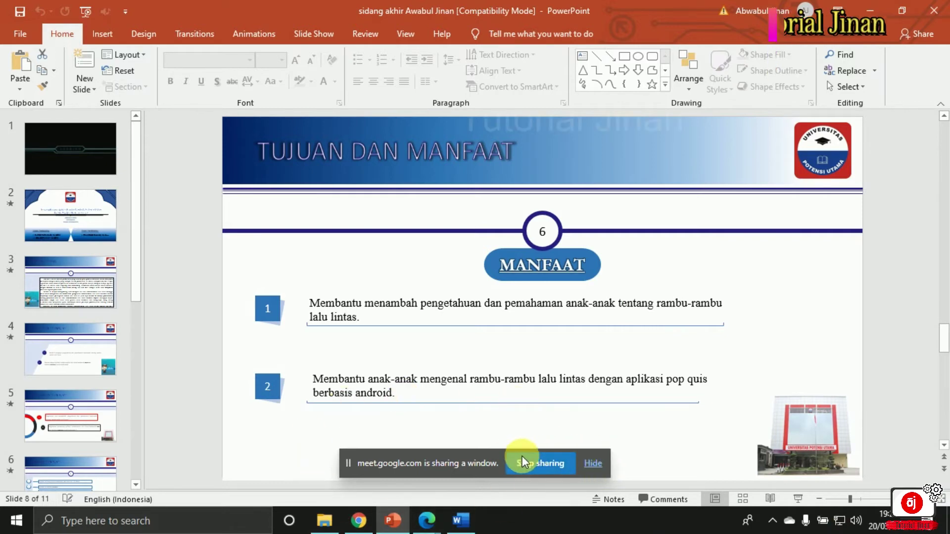
- Stop sharing PowerPoint, minimize it, and cancel a new window-sharing prompt
left_click(549, 465)
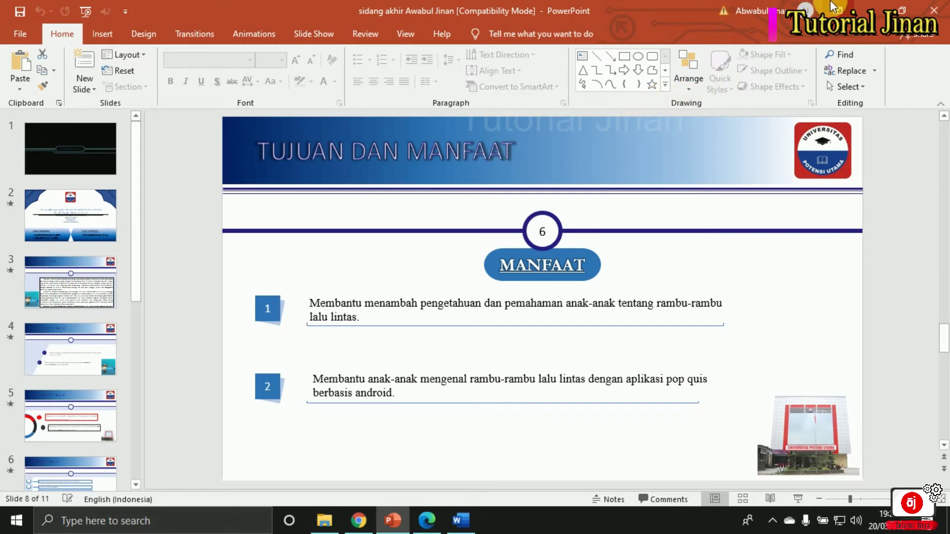
left_click(869, 10)
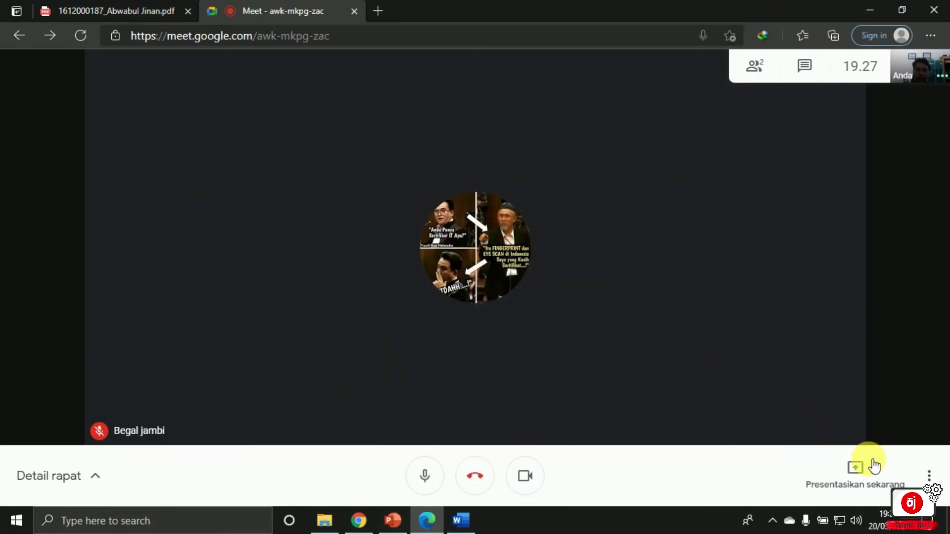
left_click(874, 465)
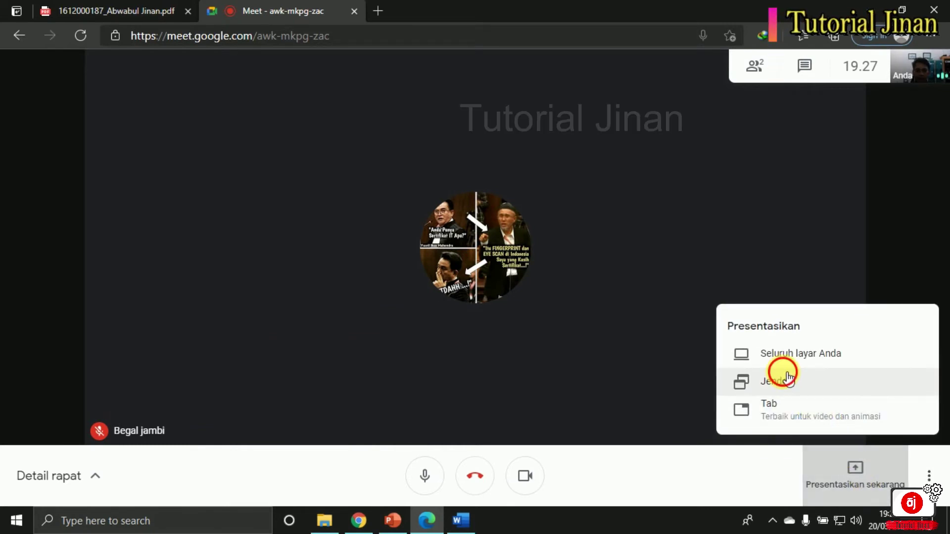
left_click(787, 378)
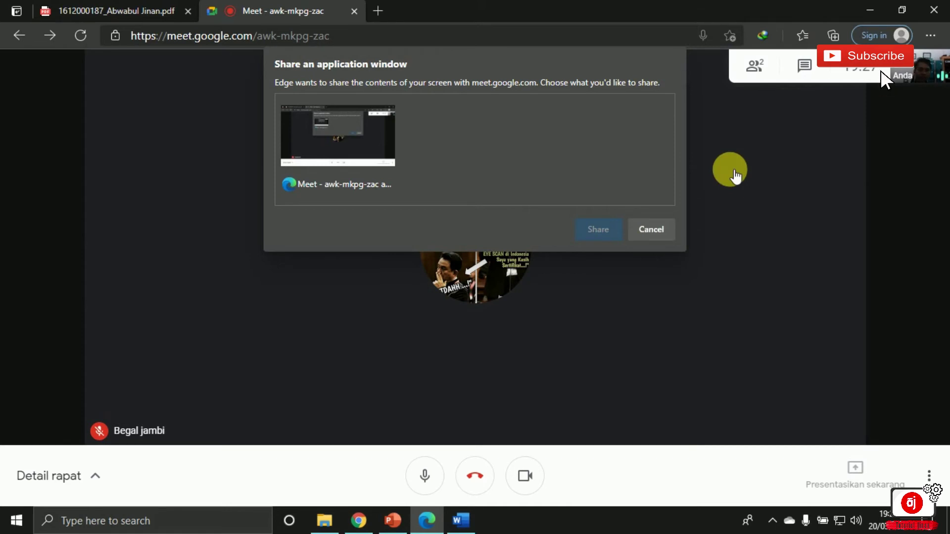
left_click(651, 230)
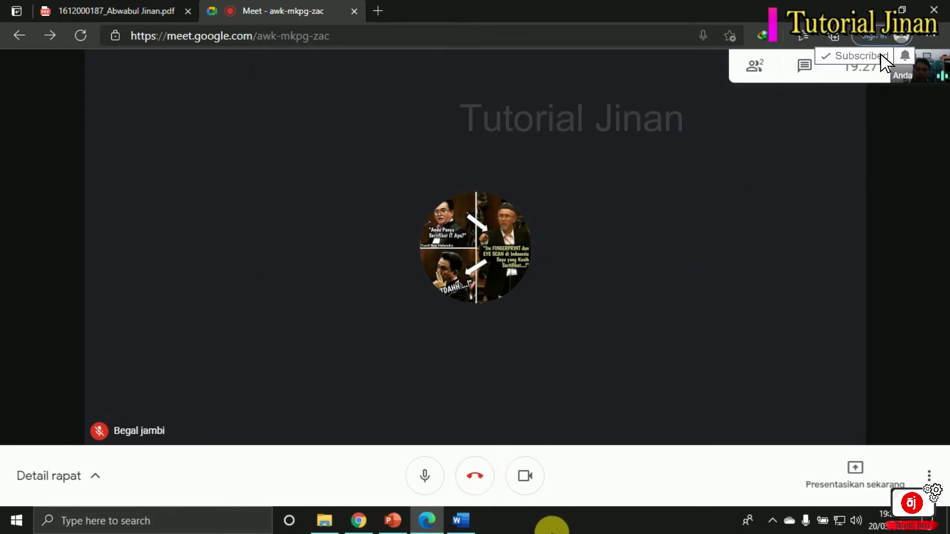
- Look over the thesis PDF cover page, then return to the Google Meet call
left_click(124, 10)
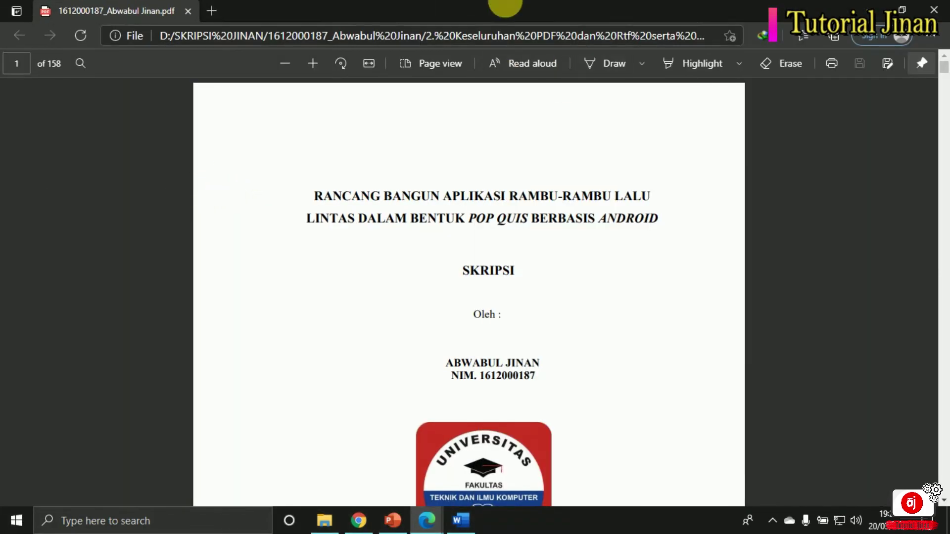
scroll(495, 313, "down", 10)
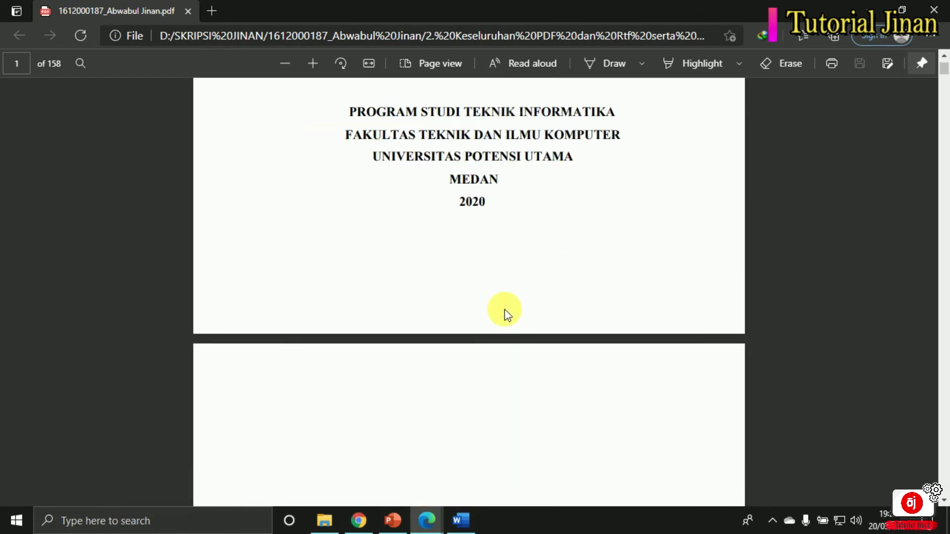
scroll(505, 313, "up", 10)
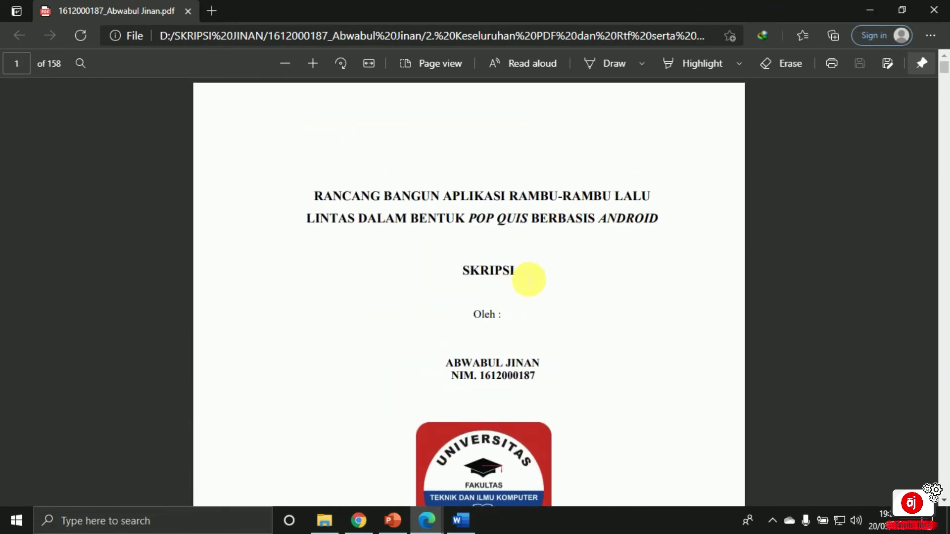
scroll(554, 354, "down", 1)
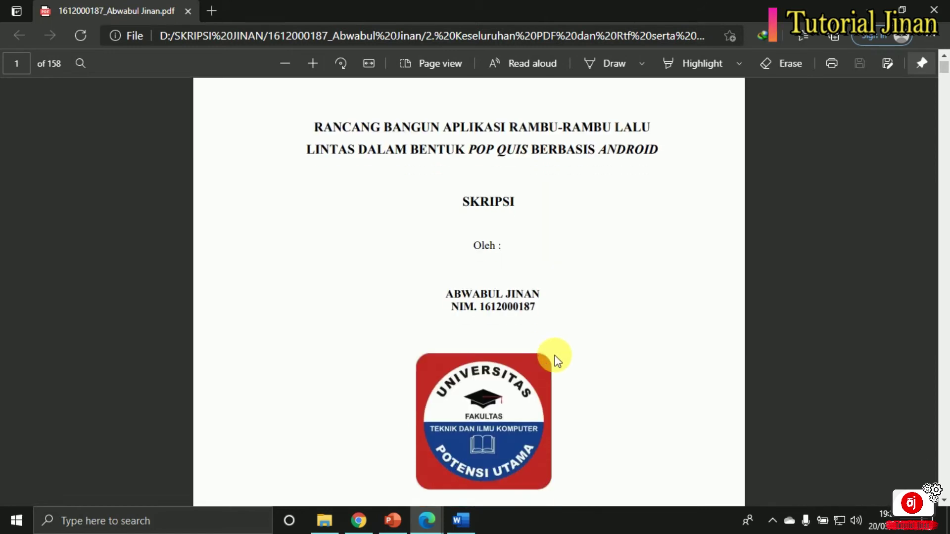
scroll(524, 363, "up", 1)
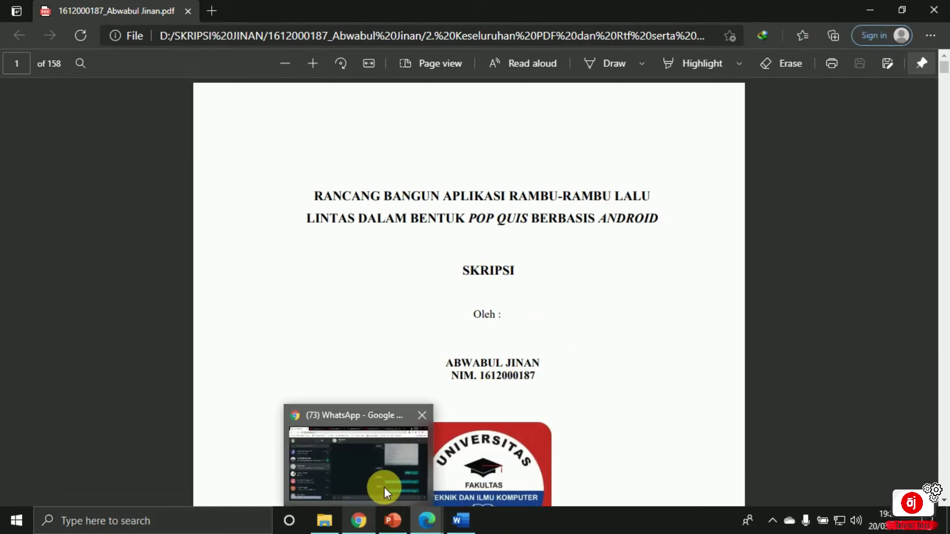
mouse_move(427, 520)
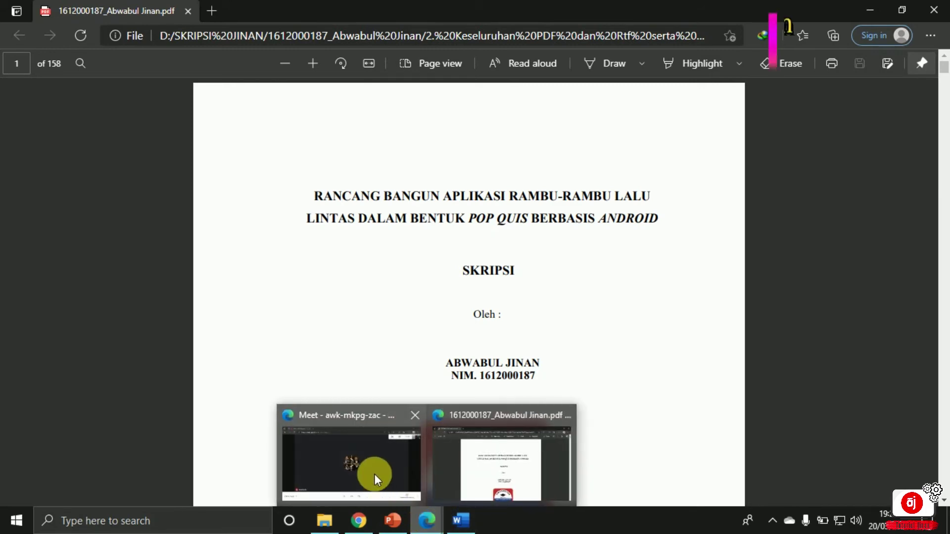
left_click(375, 474)
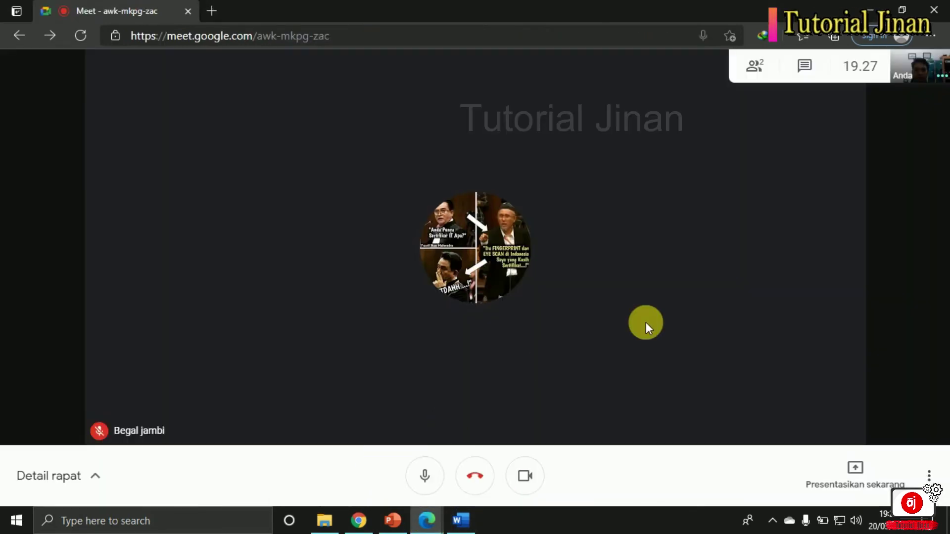
left_click(853, 467)
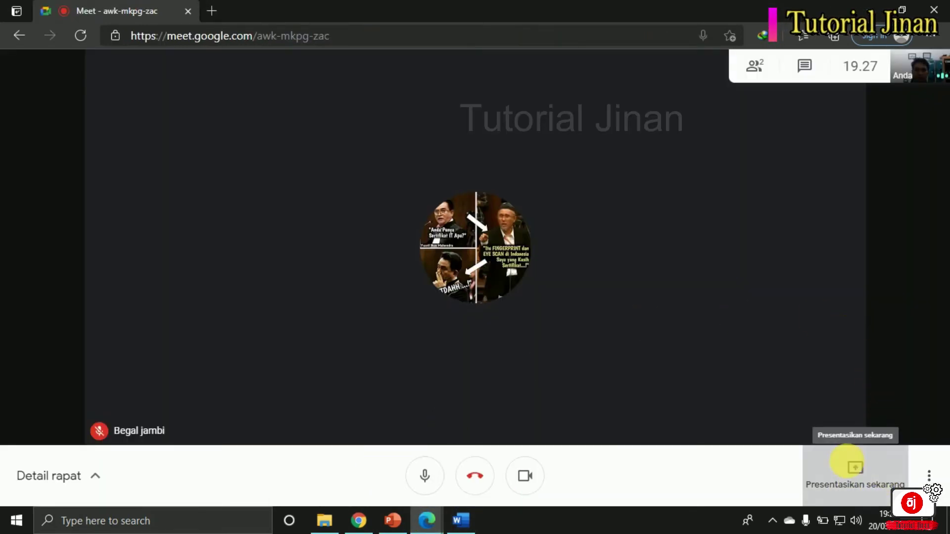
left_click(819, 388)
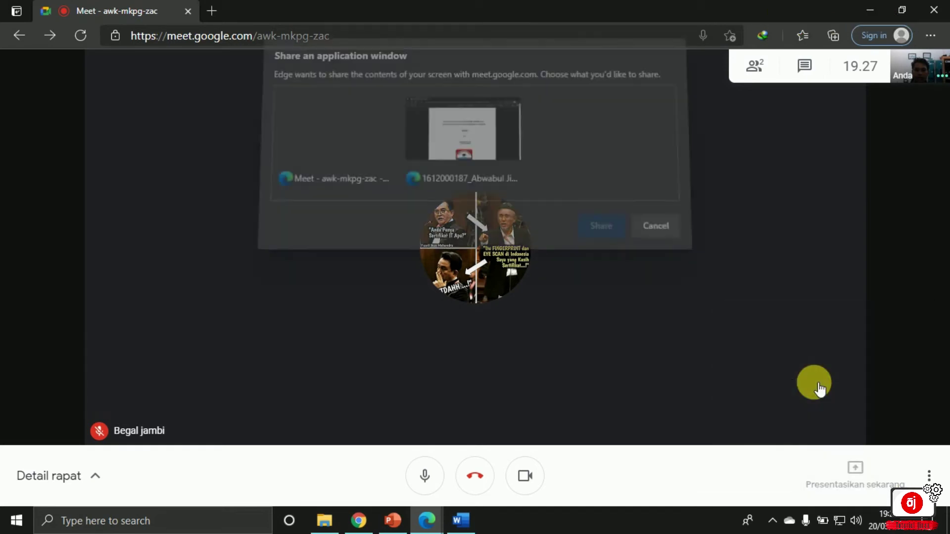
left_click(471, 152)
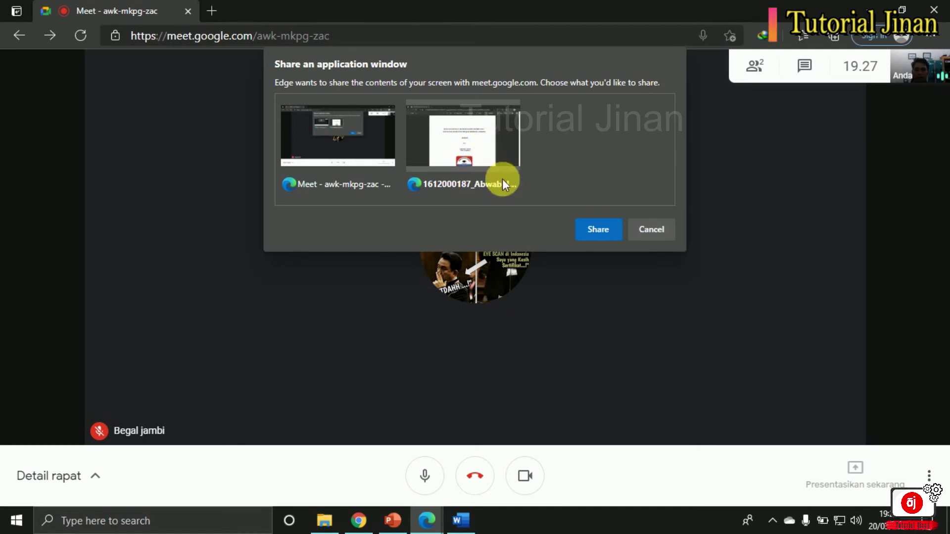
left_click(598, 230)
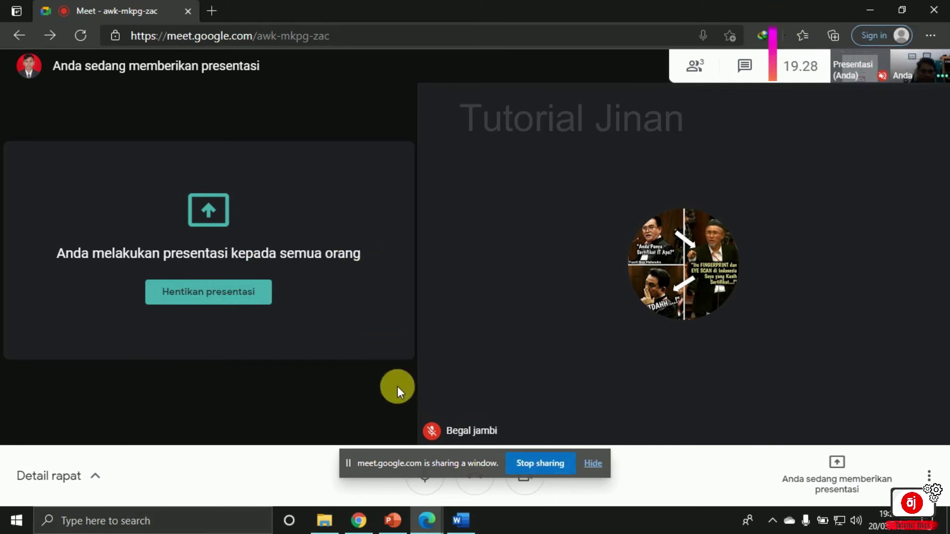
left_click(544, 463)
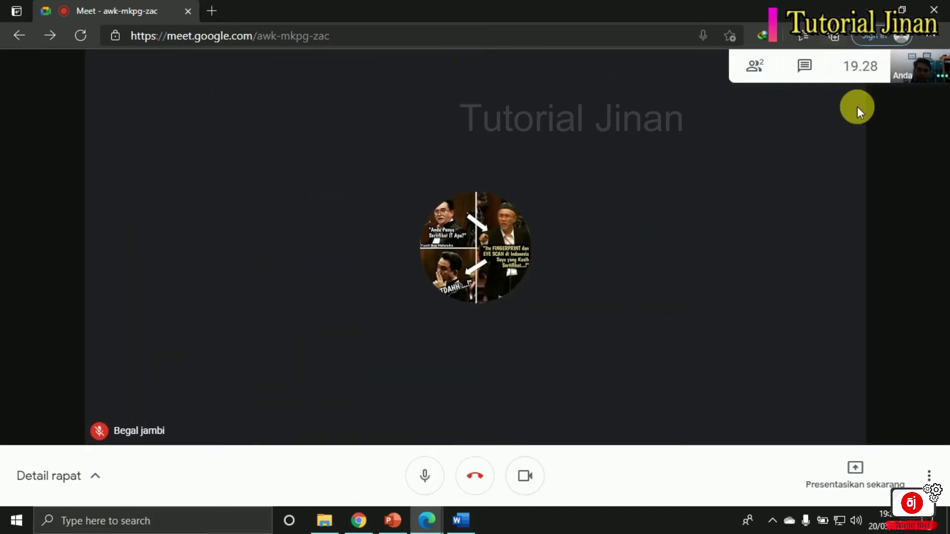
- Check the meeting details' empty attachments list, then bring up the extra call options menu
left_click(97, 476)
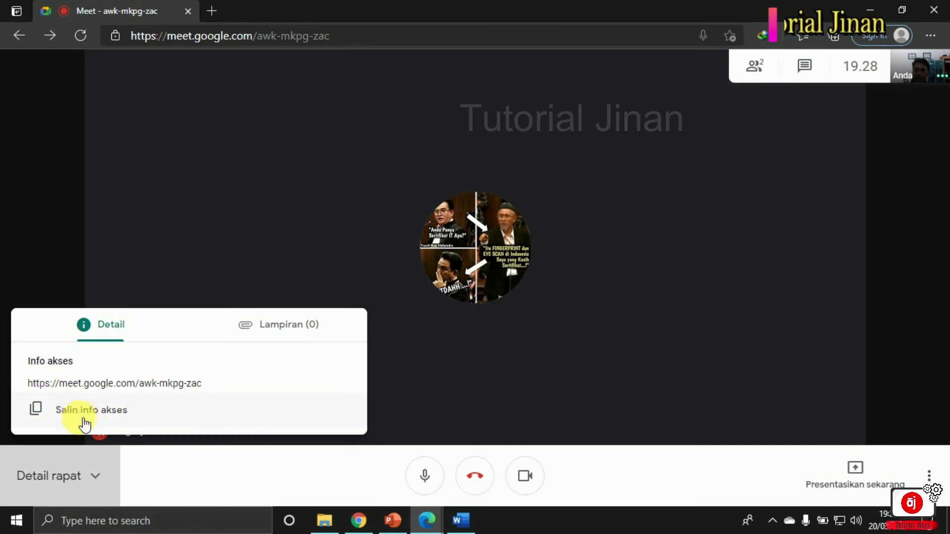
left_click(283, 325)
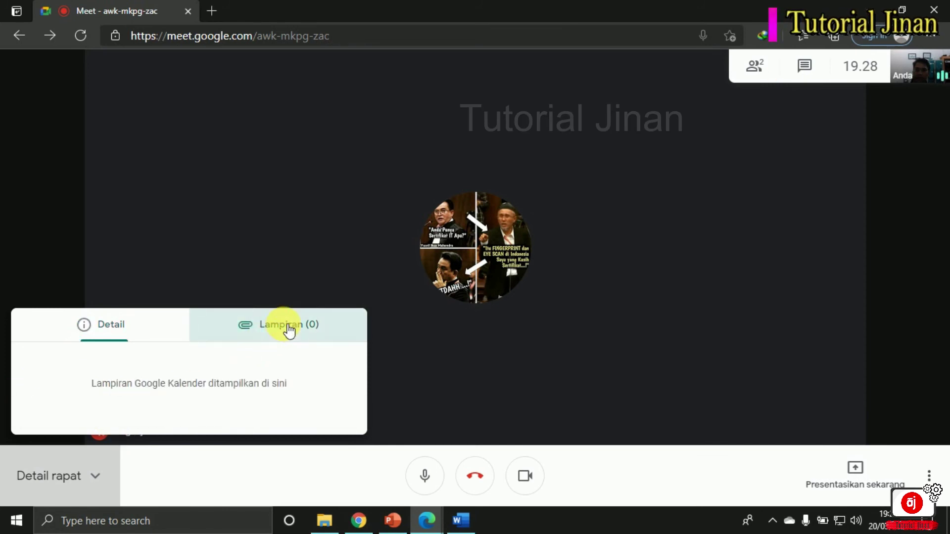
left_click(785, 291)
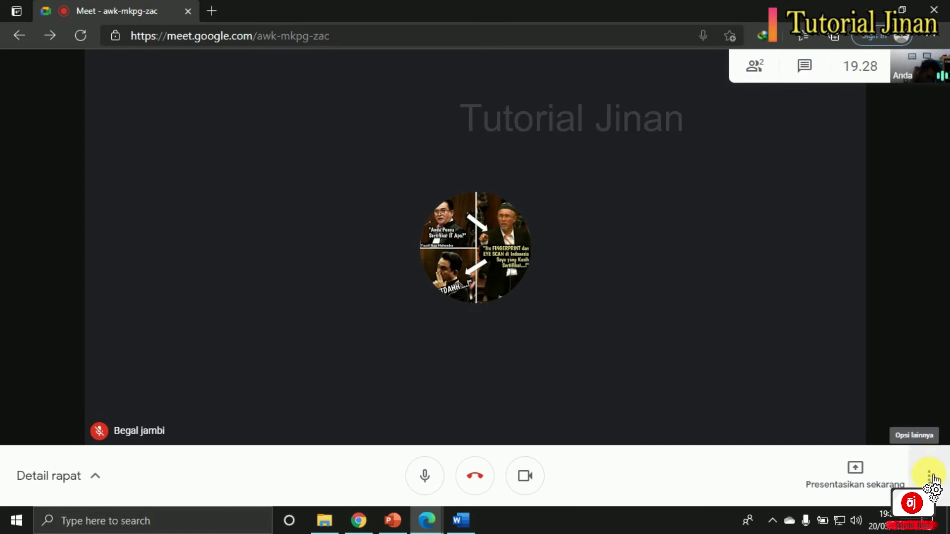
left_click(930, 476)
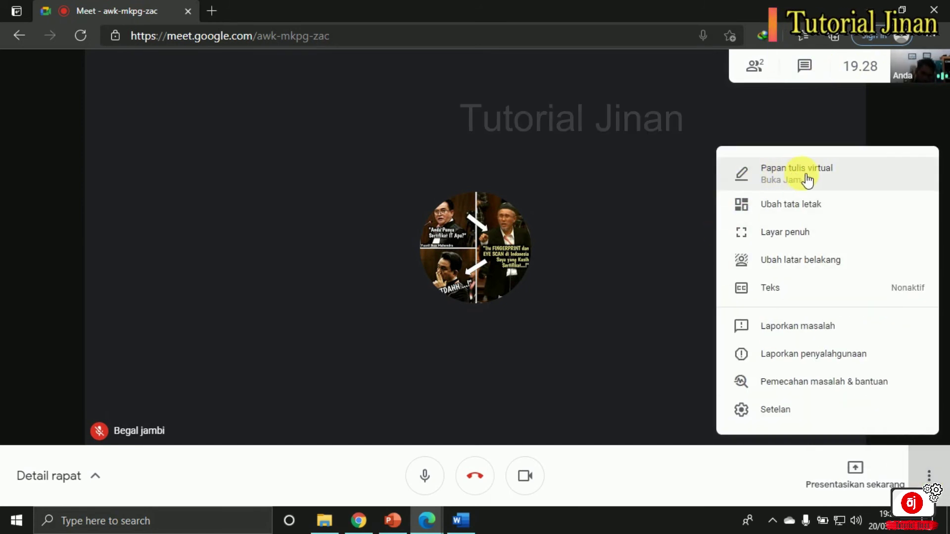
- Start a new blank Jamboard whiteboard and draw a large number 3 with the pen
left_click(835, 182)
left_click(442, 269)
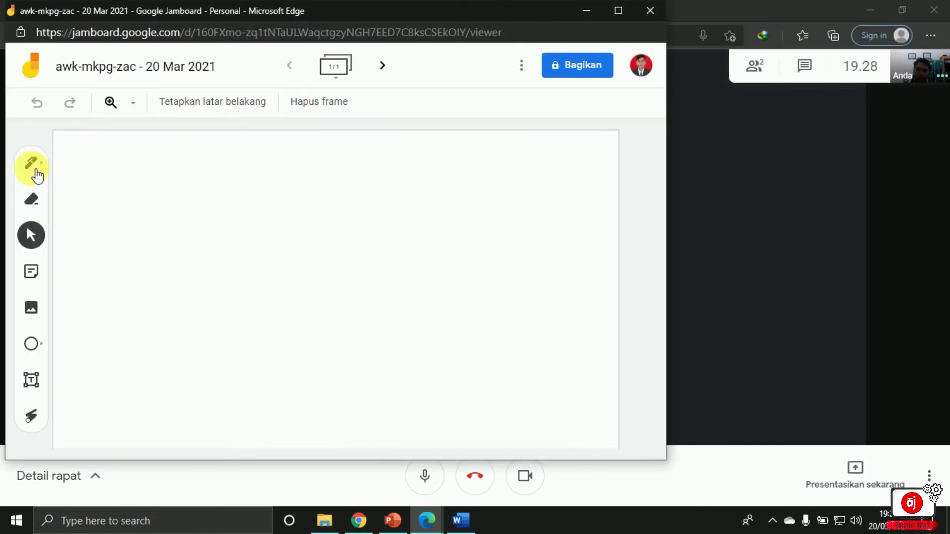
left_click(31, 163)
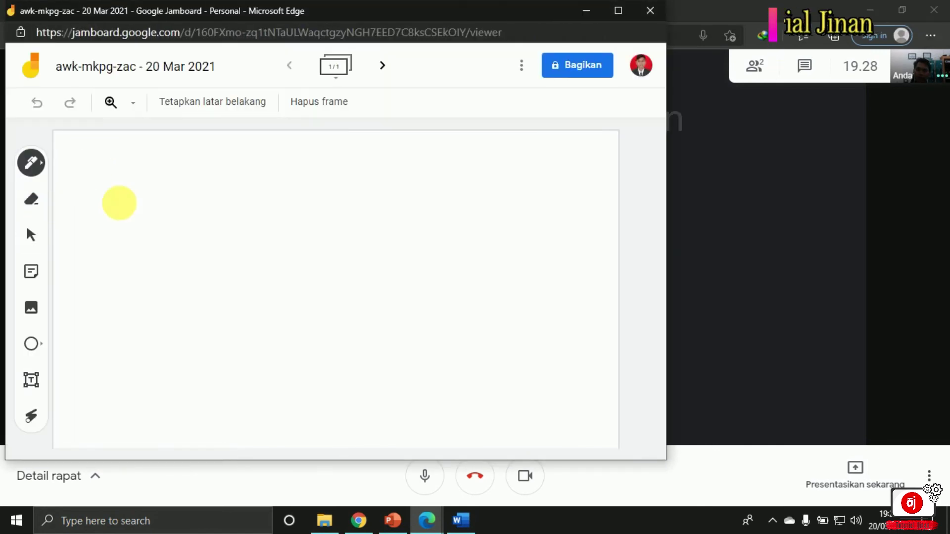
mouse_move(135, 225)
left_mouse_down()
mouse_move(214, 269)
mouse_move(148, 351)
mouse_move(148, 341)
left_mouse_up()
left_click(30, 235)
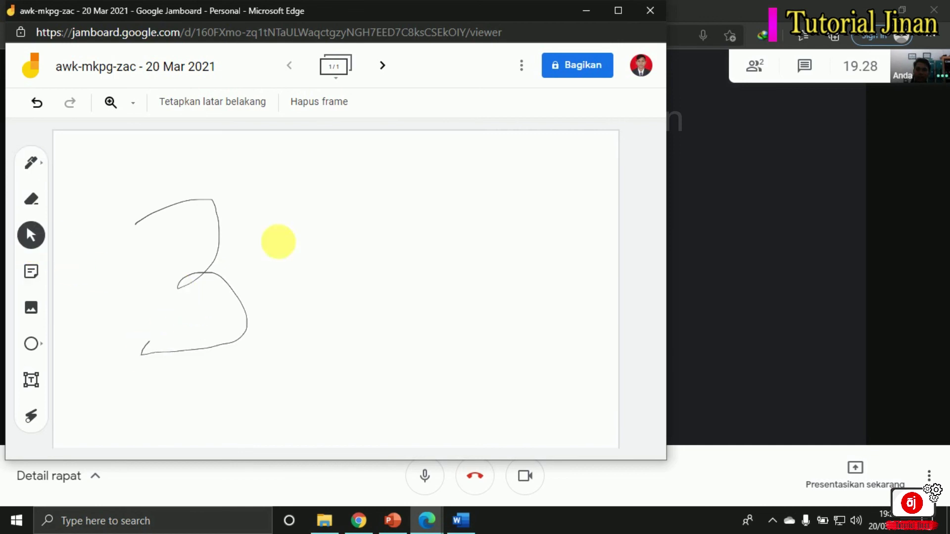
- Add a widened text note 'jangan lupa di subcriber' beside the 3 and close the whiteboard
left_click(31, 380)
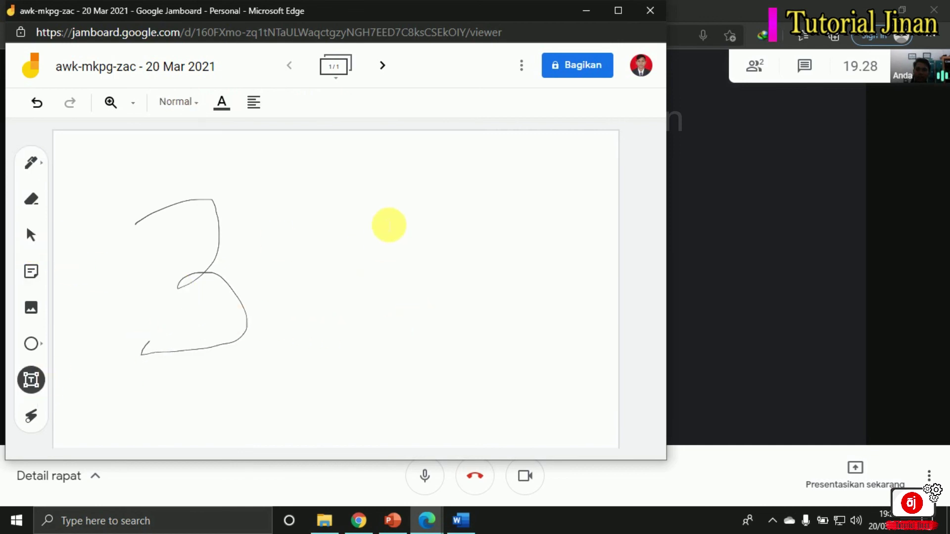
left_click(382, 209)
type("jahsjshsj")
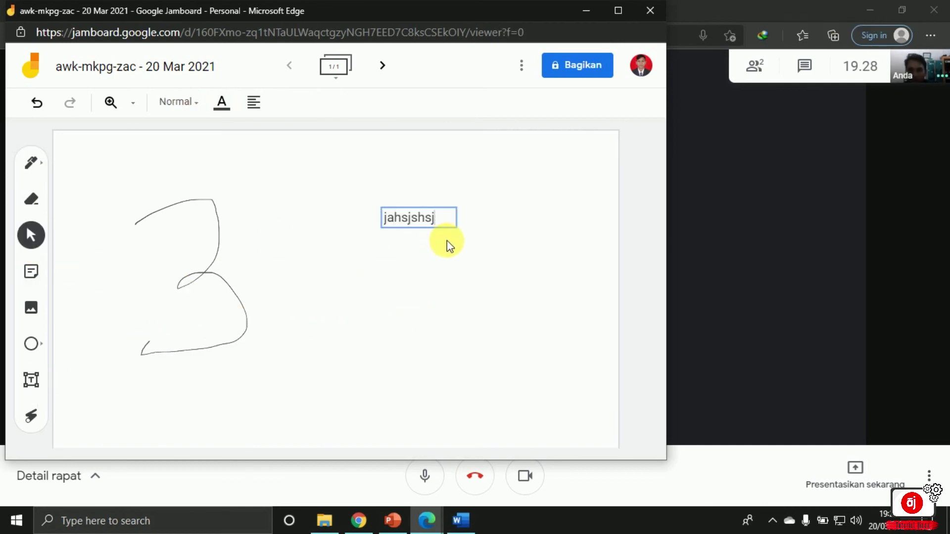
key("BackSpace")
key("BackSpace")
key("BackSpace")
key("BackSpace")
type("jan")
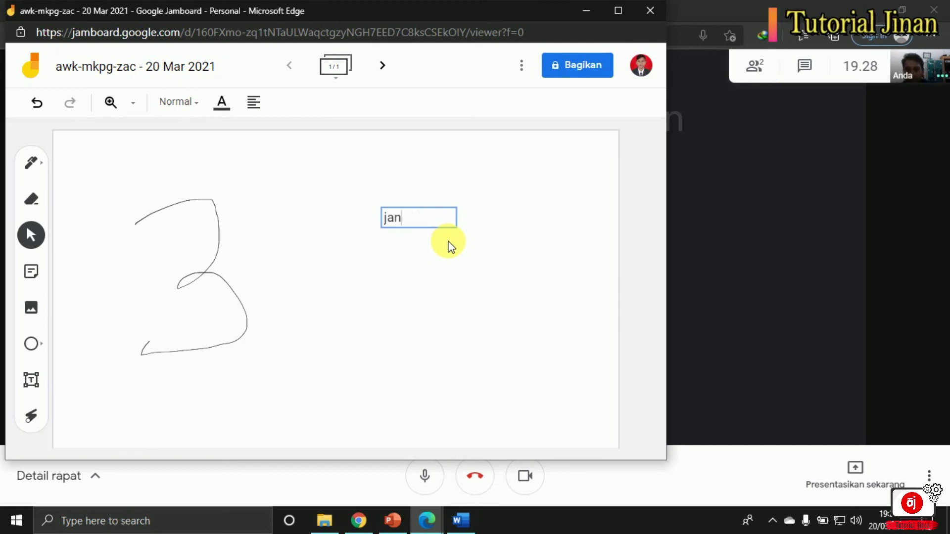
type("gan lup")
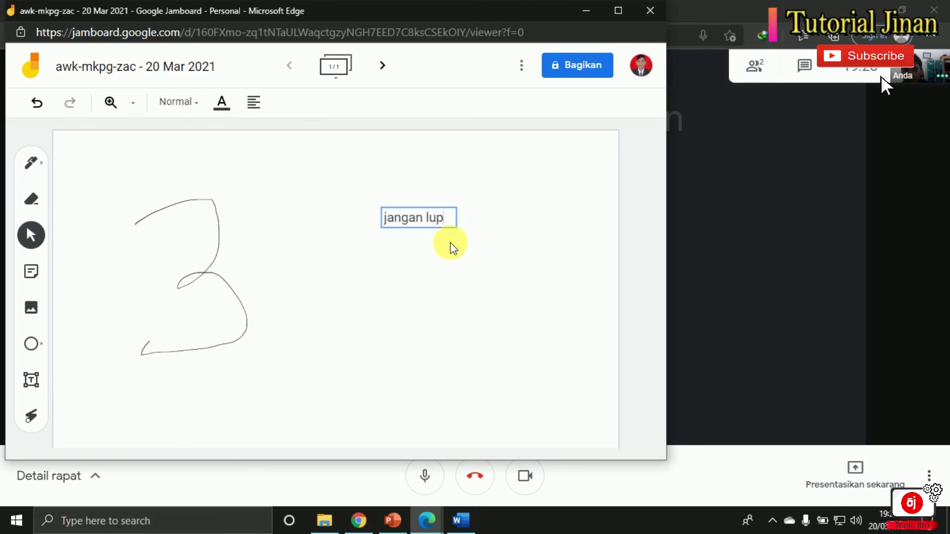
type("a di subcri")
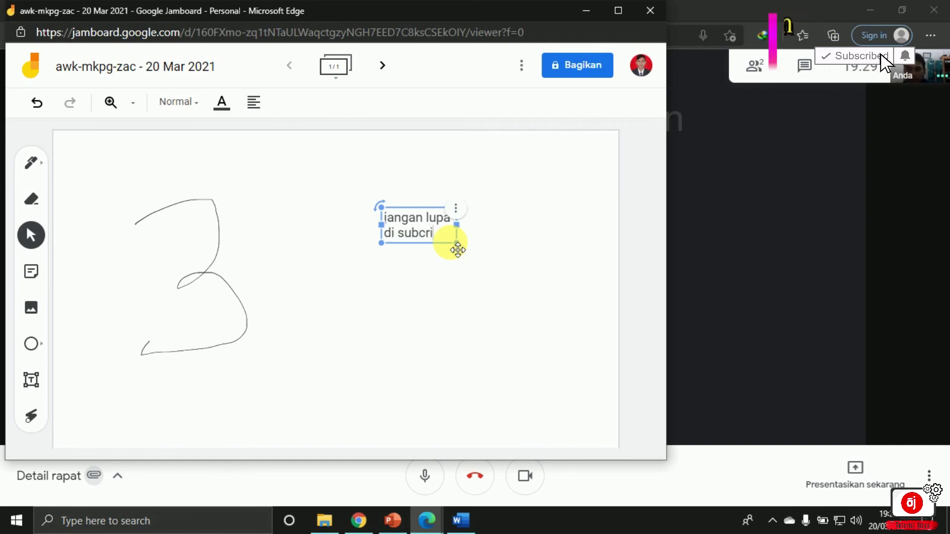
type("ber")
left_click(374, 426)
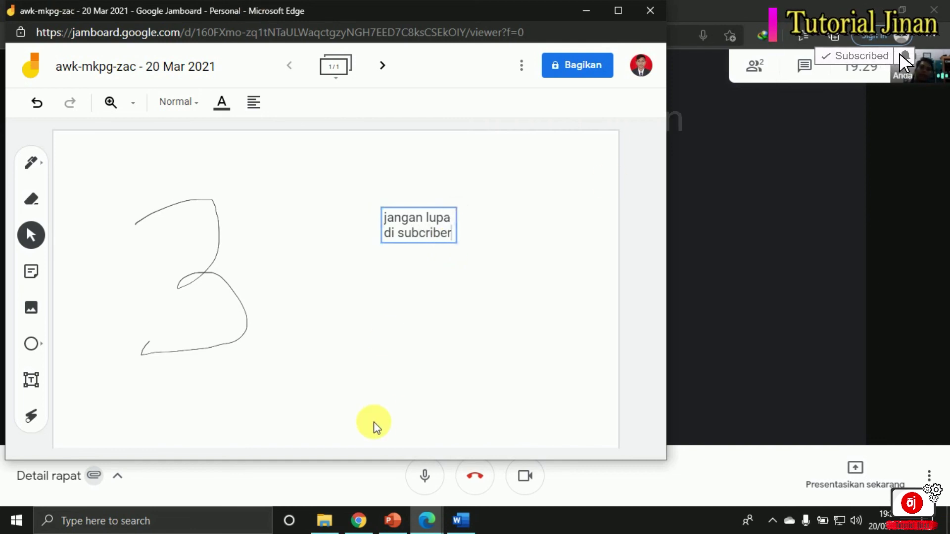
left_click(453, 233)
left_click_drag(456, 225, 498, 225)
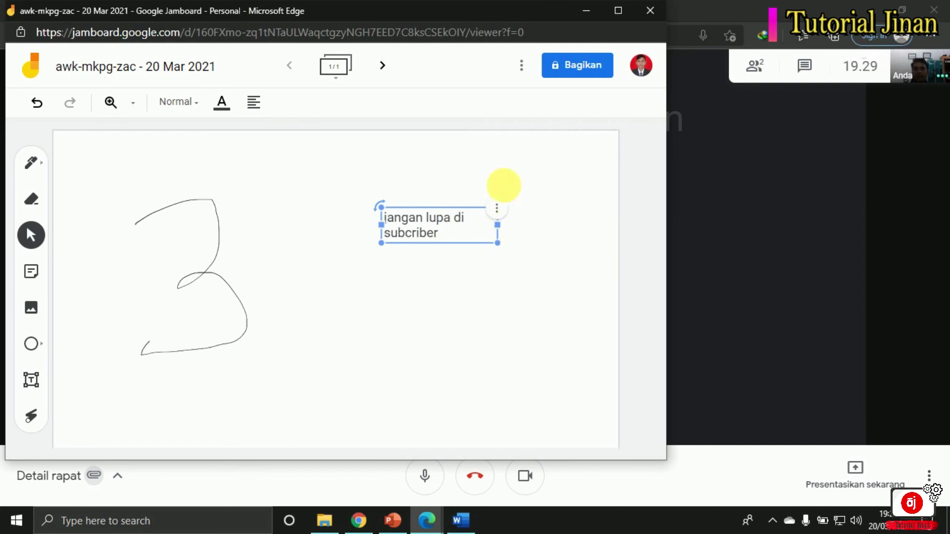
left_click(651, 12)
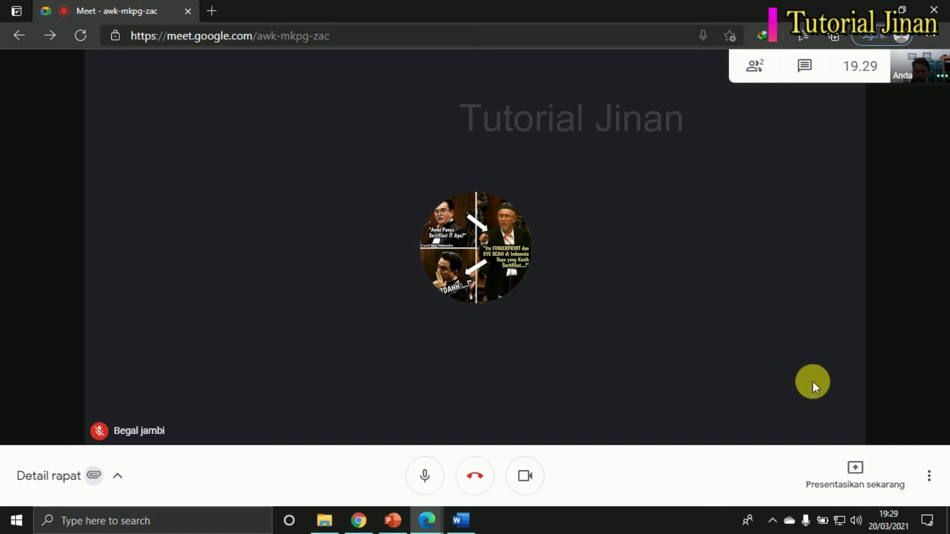
left_click(929, 476)
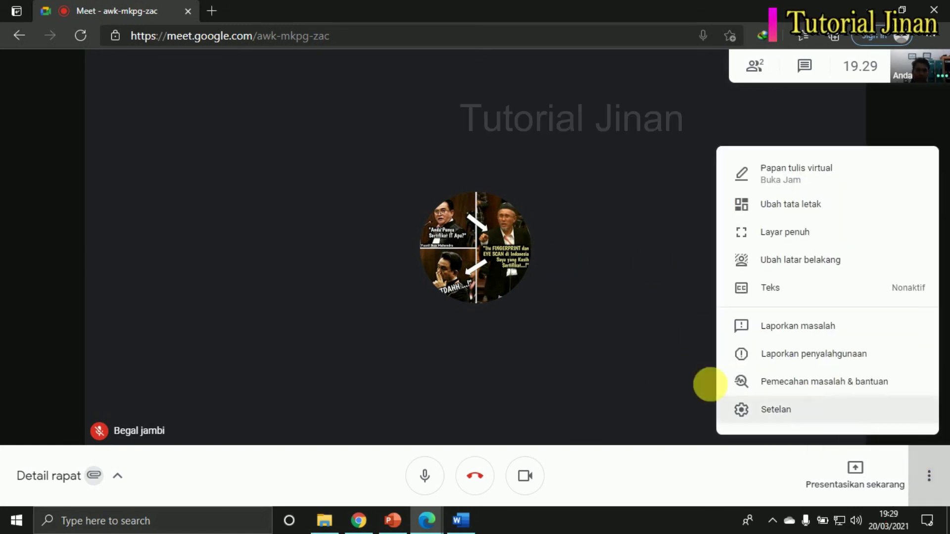
left_click(532, 310)
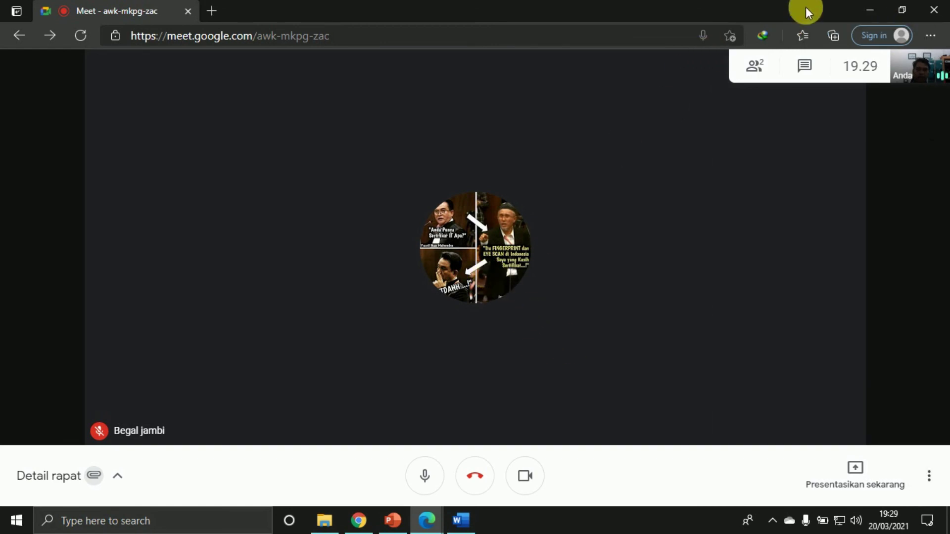